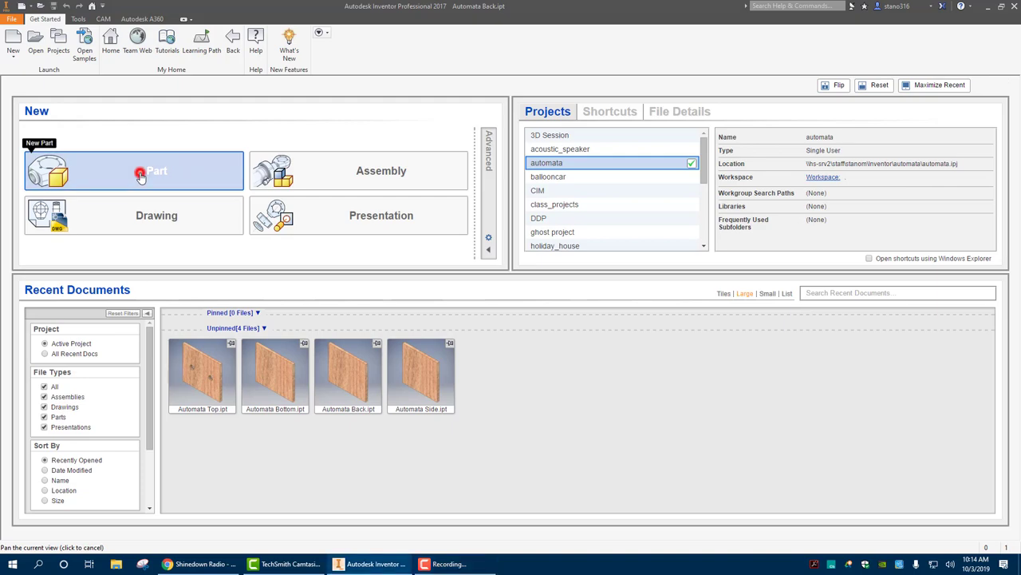
Create a new part and start a 2D sketch on the front (XY) plane.
{"action": "left_click", "coordinate": [141, 177]}
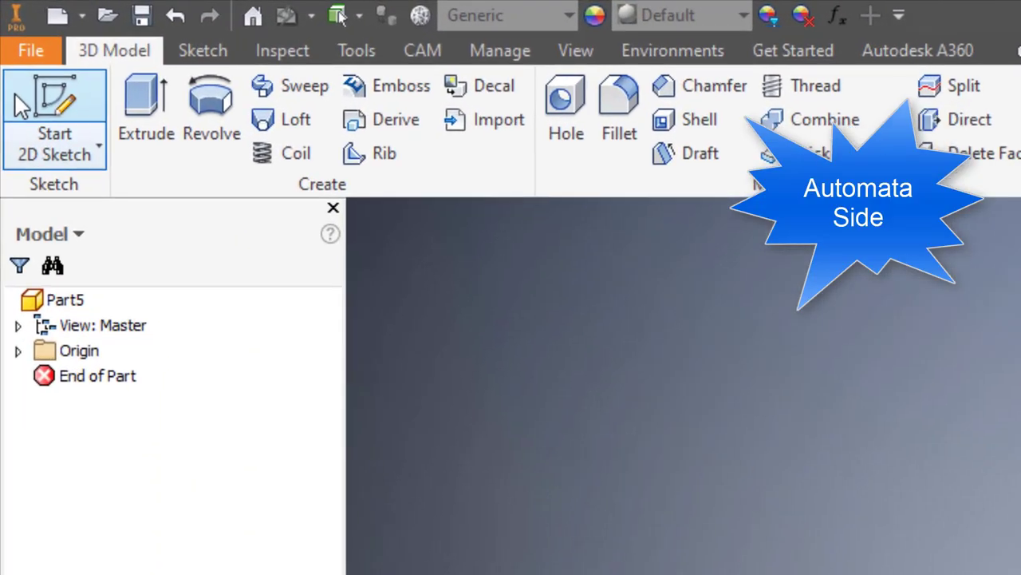
{"action": "left_click", "coordinate": [14, 101]}
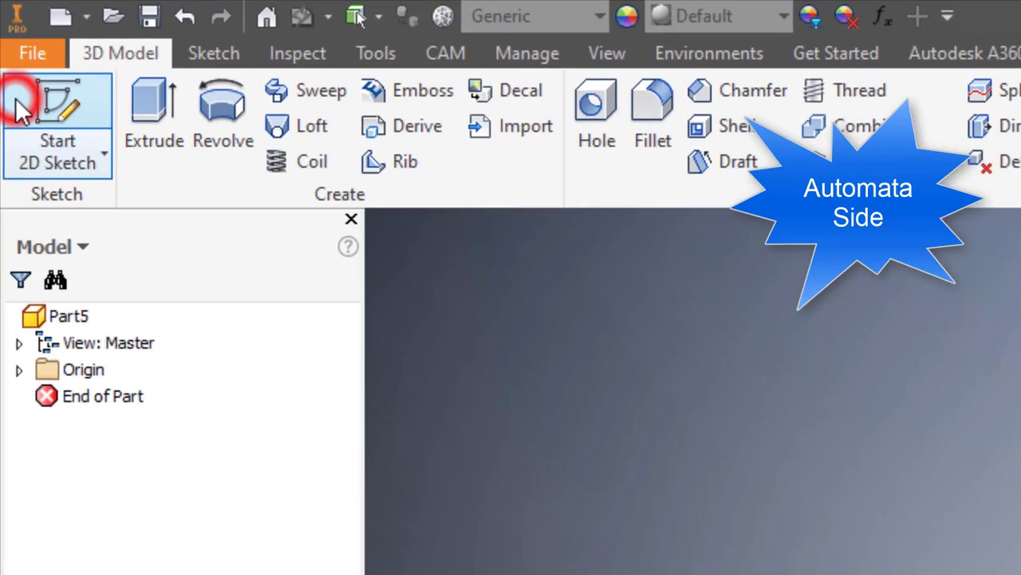
{"action": "left_click", "coordinate": [506, 171]}
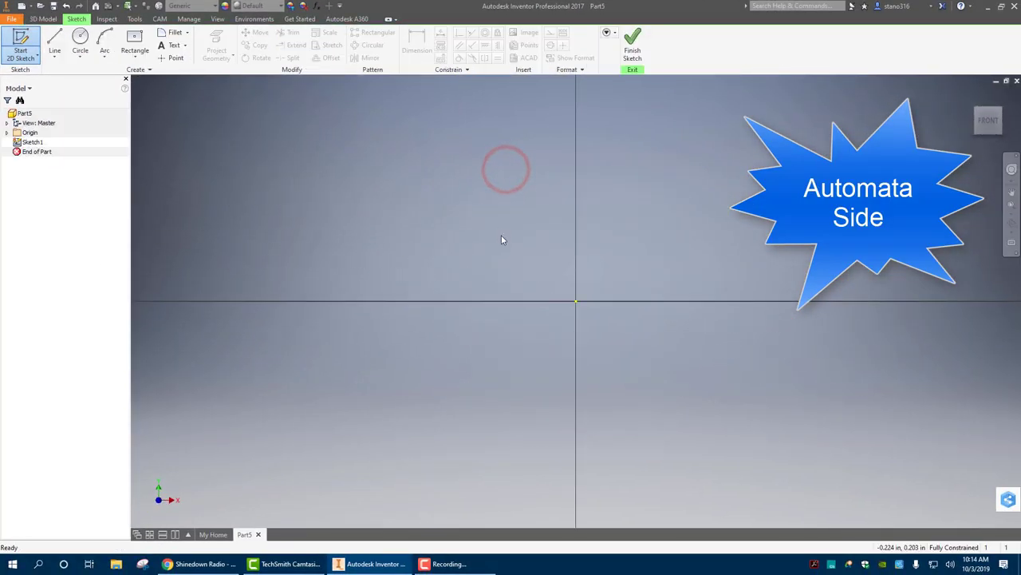
Sketch a two-point center rectangle centred on the origin, 4 in wide and 4 in high.
{"action": "left_click", "coordinate": [132, 37]}
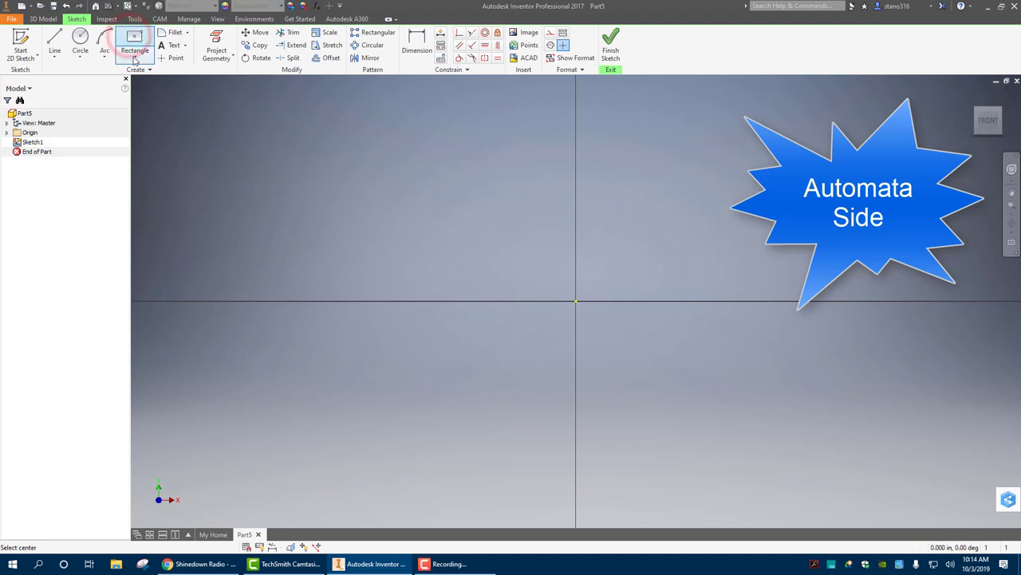
{"action": "left_click", "coordinate": [135, 59]}
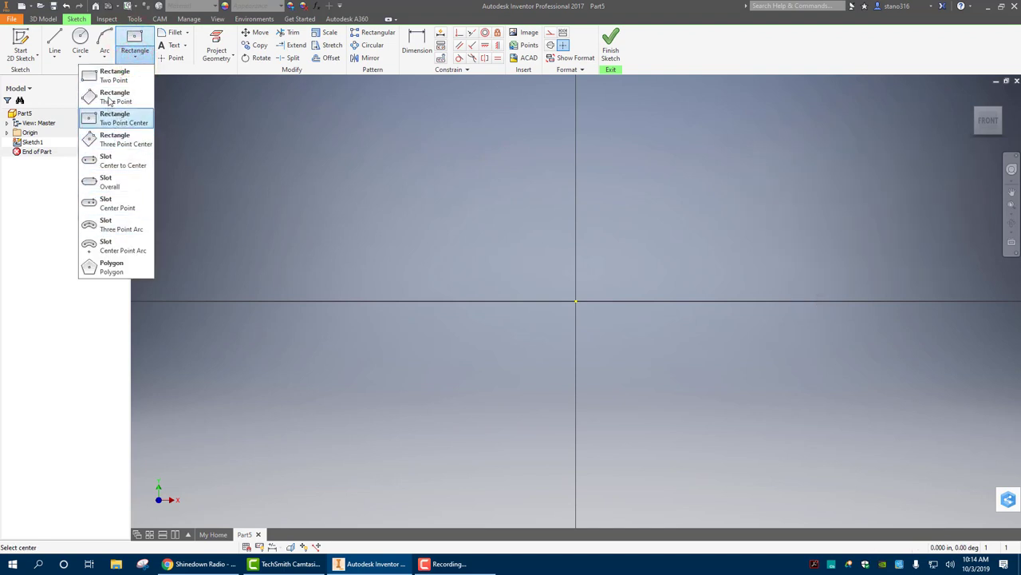
{"action": "left_click", "coordinate": [113, 118]}
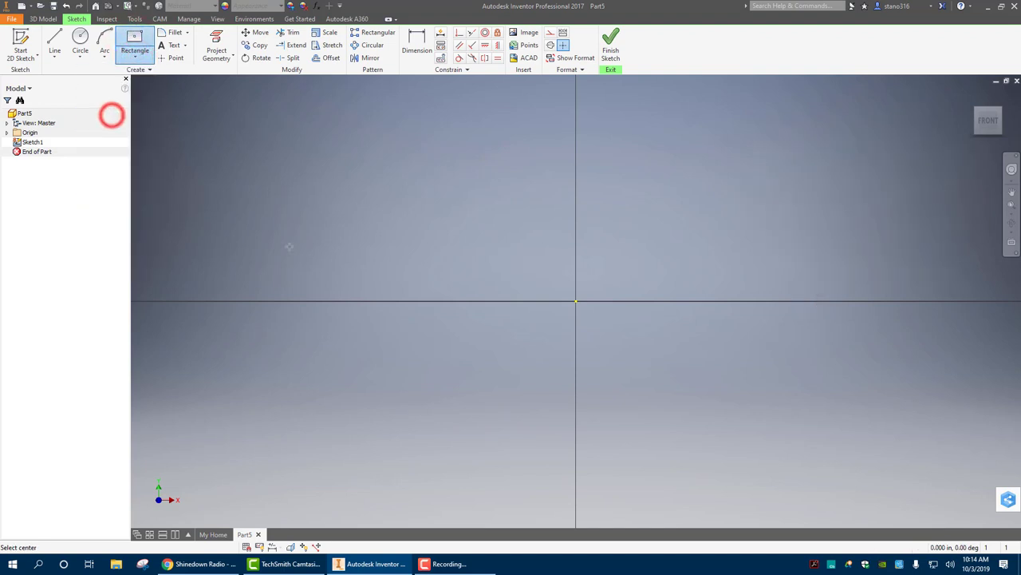
{"action": "left_click", "coordinate": [576, 300]}
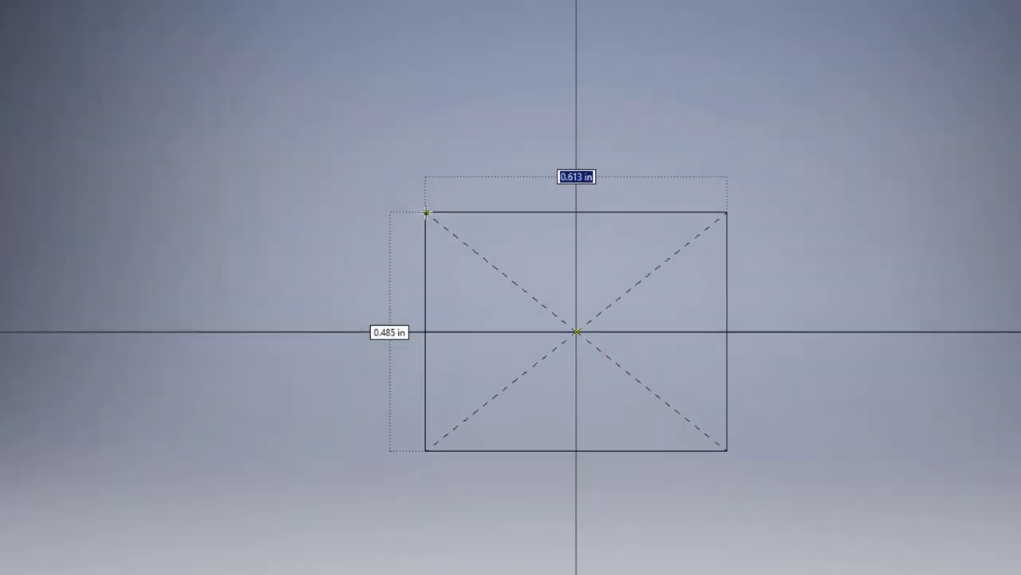
{"action": "type", "text": "4"}
{"action": "key", "text": "Tab"}
{"action": "type", "text": "4"}
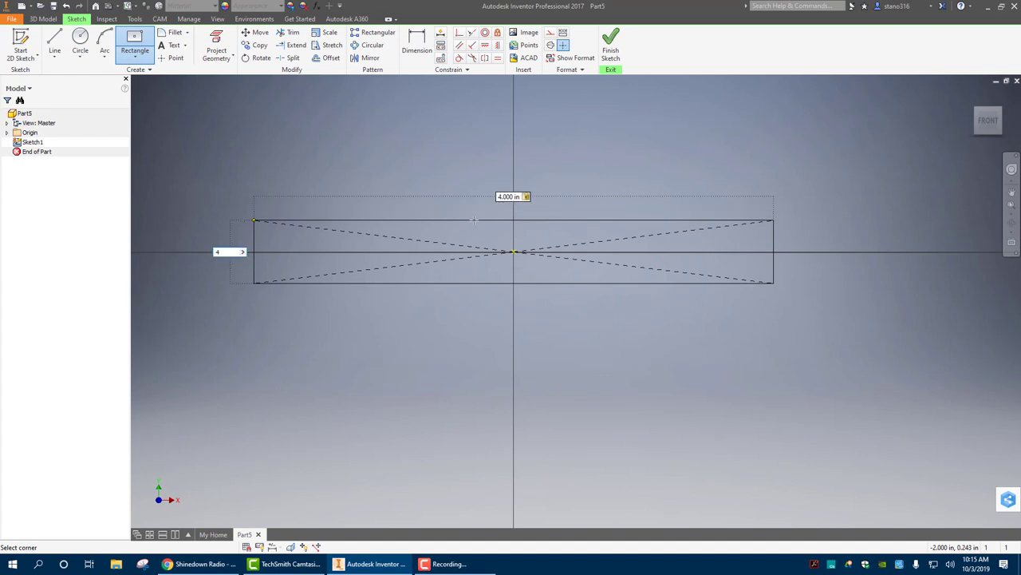
{"action": "key", "text": "Return"}
{"action": "scroll", "coordinate": [464, 248], "scroll_direction": "down", "scroll_amount": 4}
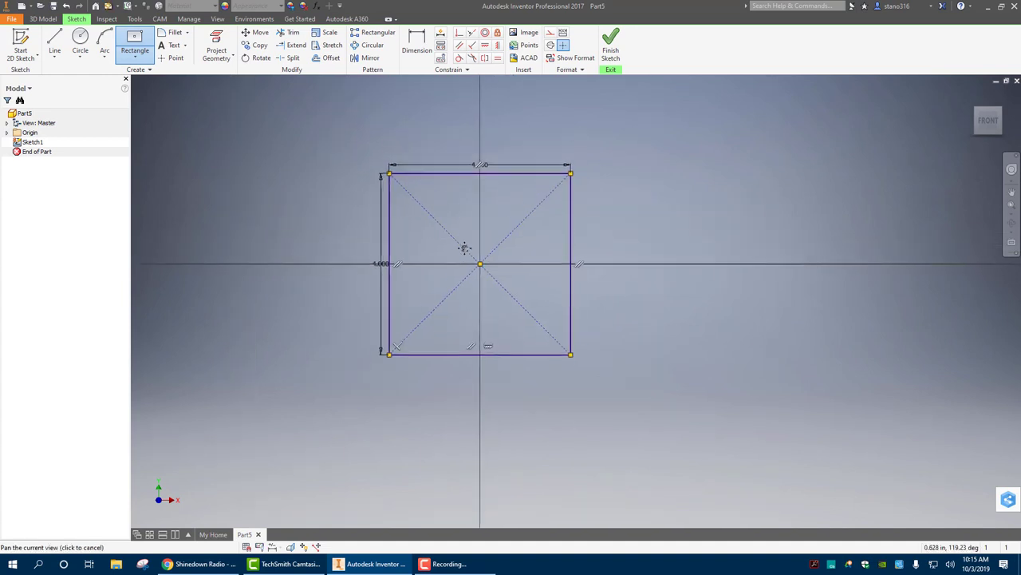
Finish the sketch and extrude the square profile .25 in.
{"action": "middle_click_drag", "start_coordinate": [465, 248], "coordinate": [462, 256]}
{"action": "left_click", "coordinate": [611, 41]}
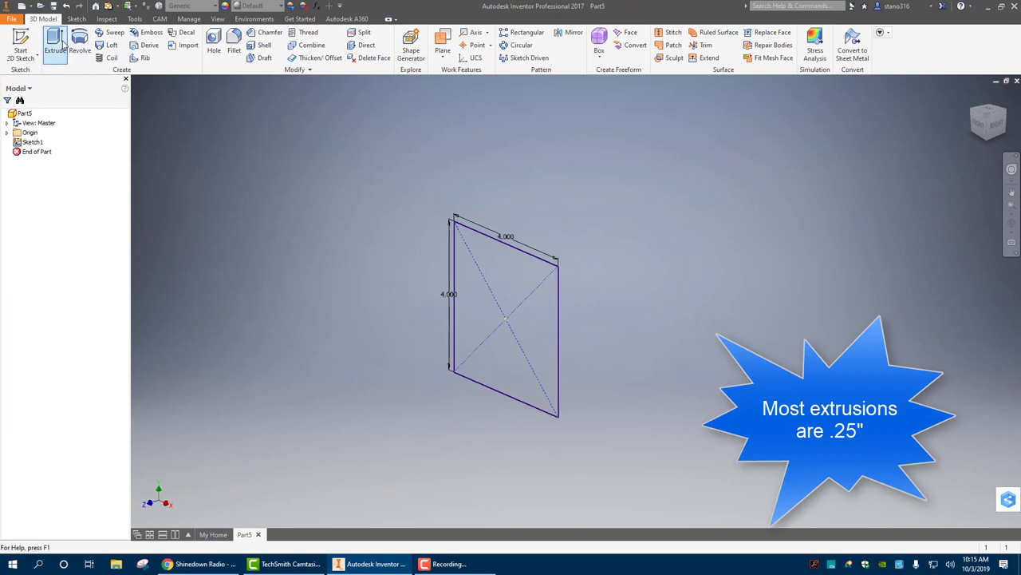
{"action": "left_click", "coordinate": [55, 44]}
{"action": "left_click", "coordinate": [258, 139]}
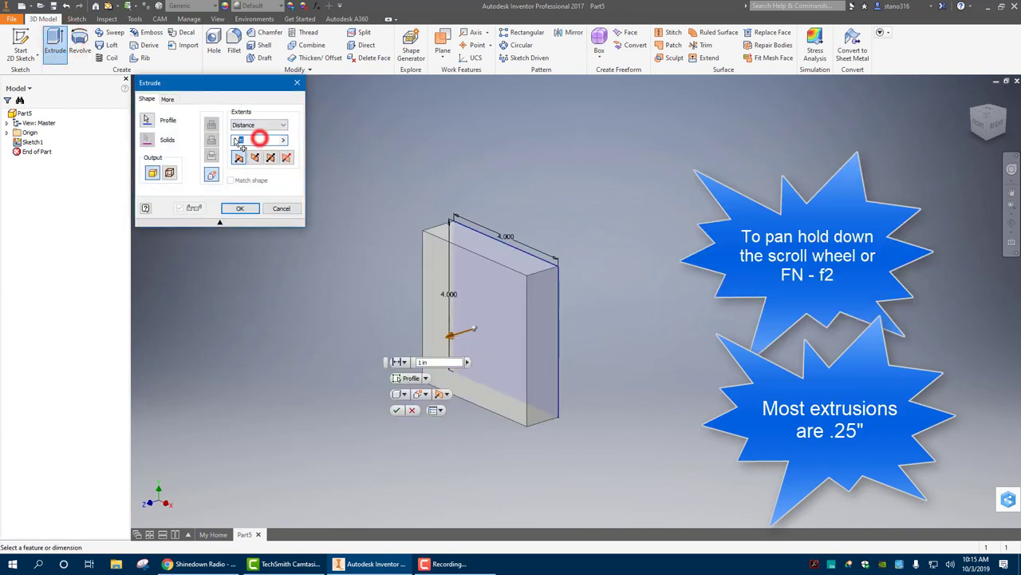
{"action": "key", "text": "BackSpace"}
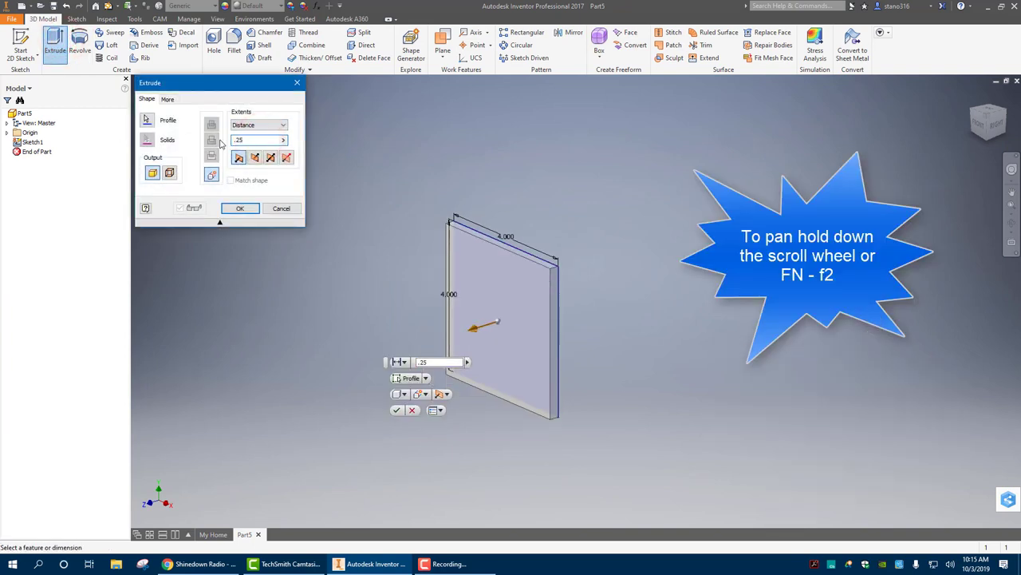
{"action": "key", "text": "Return"}
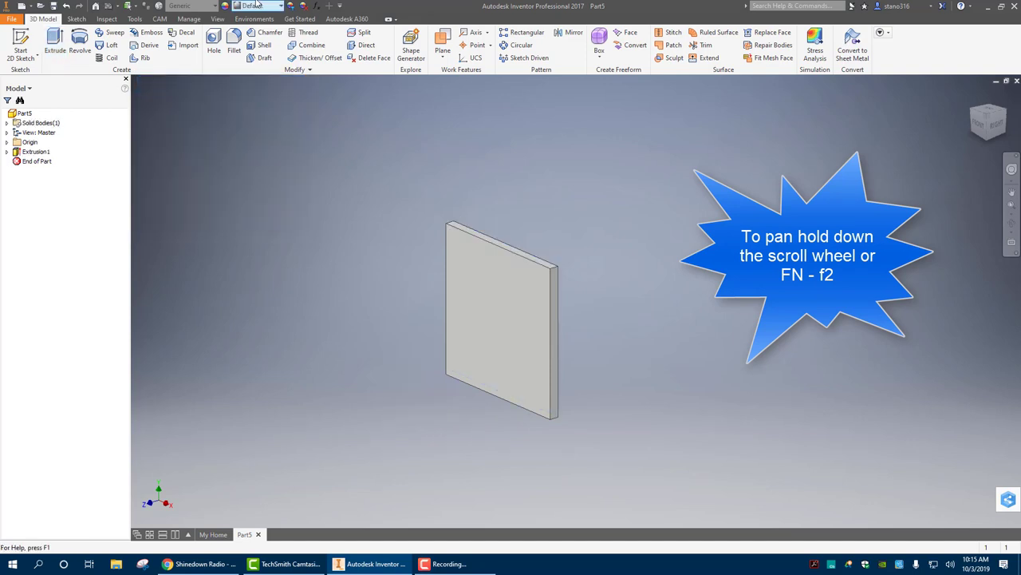
Assign the Wood (Birch) material to the square panel.
{"action": "left_click", "coordinate": [215, 6]}
{"action": "scroll", "coordinate": [167, 200], "scroll_direction": "down", "scroll_amount": 10}
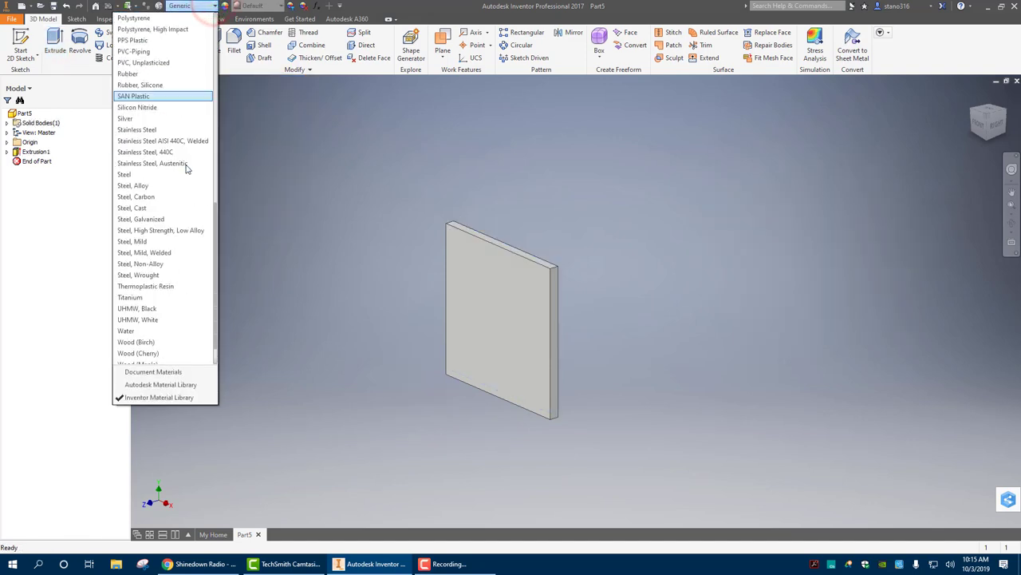
{"action": "left_click", "coordinate": [137, 309]}
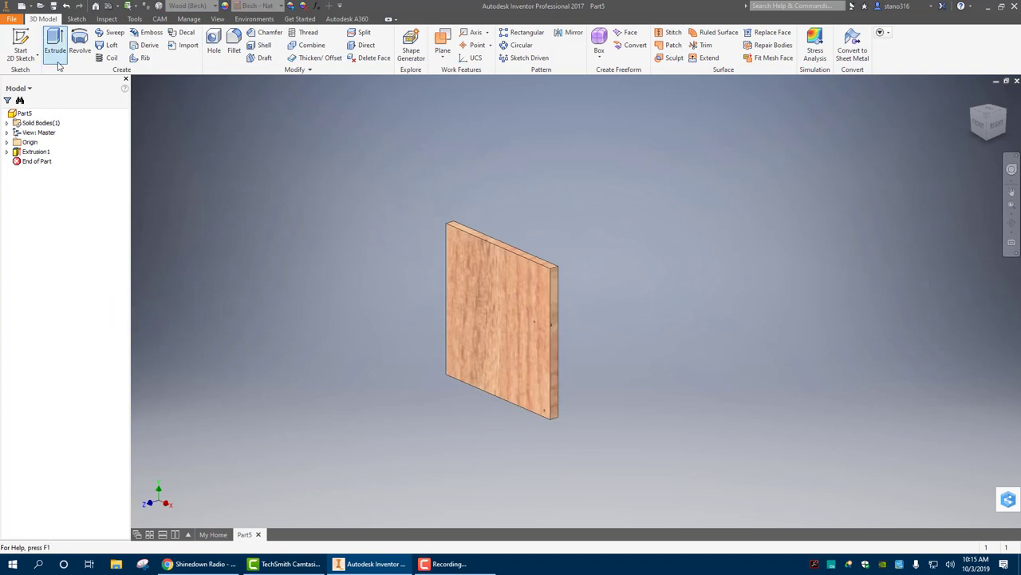
Save the square panel part as AS1 in the automata folder.
{"action": "key", "text": "F4"}
{"action": "left_click_drag", "start_coordinate": [477, 288], "coordinate": [324, 199]}
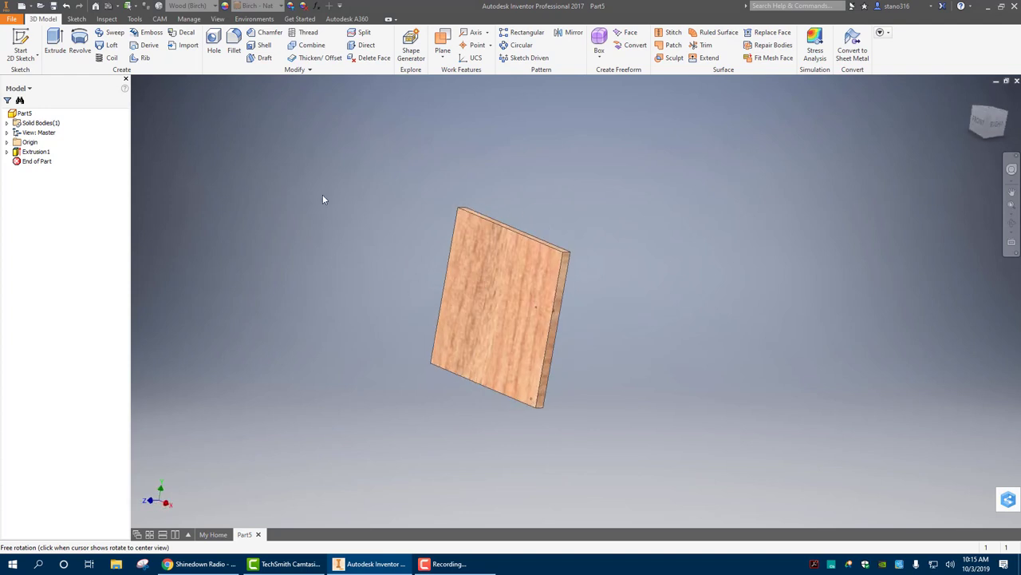
{"action": "left_click", "coordinate": [52, 6]}
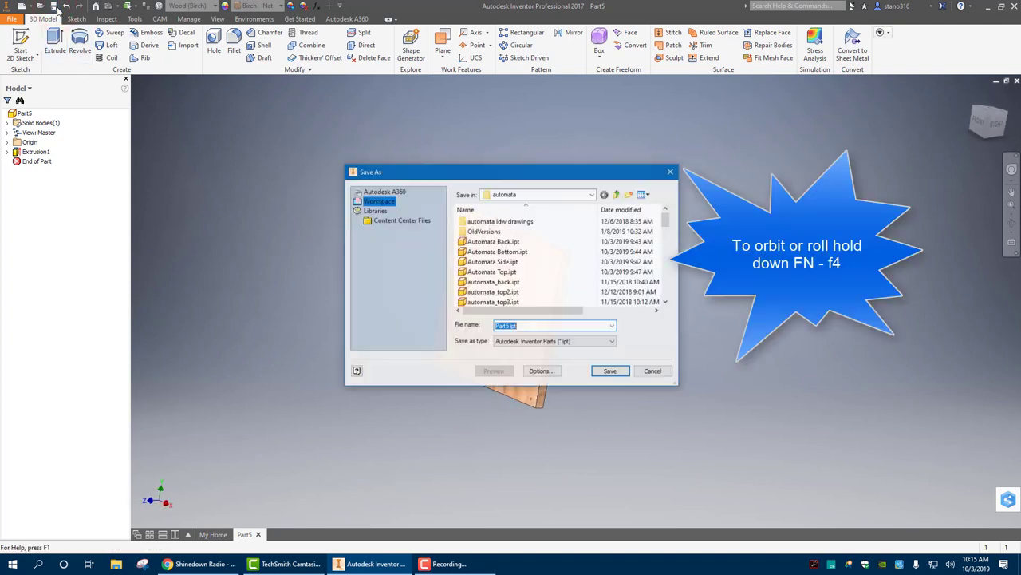
{"action": "type", "text": "ABS"}
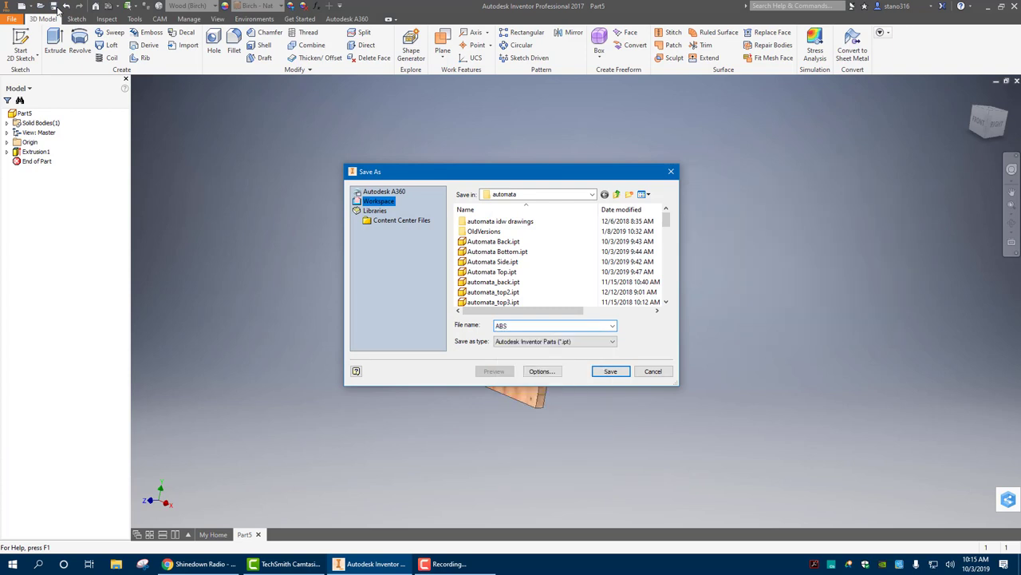
{"action": "key", "text": "BackSpace"}
{"action": "key", "text": "BackSpace"}
{"action": "type", "text": "S"}
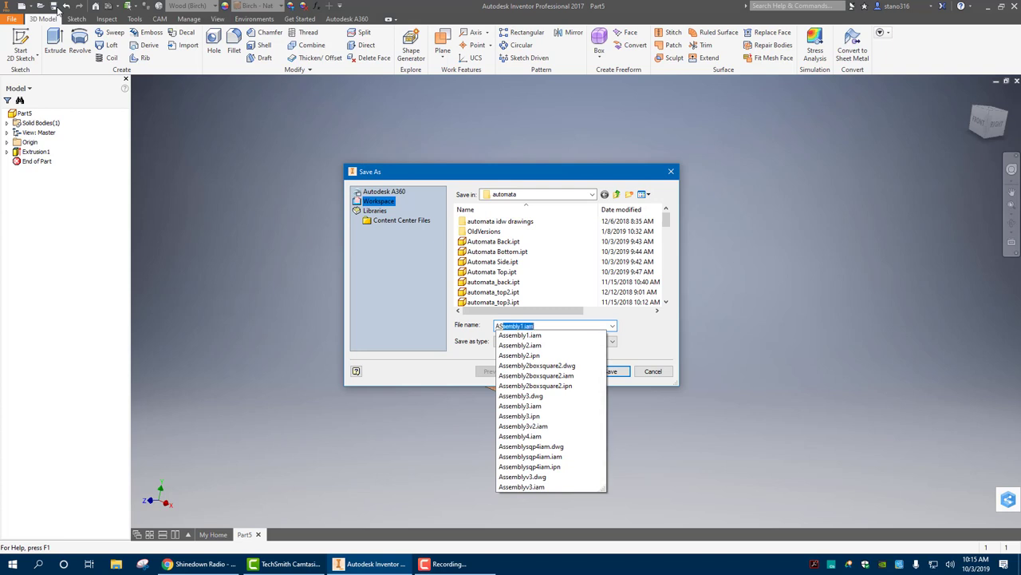
{"action": "type", "text": "1"}
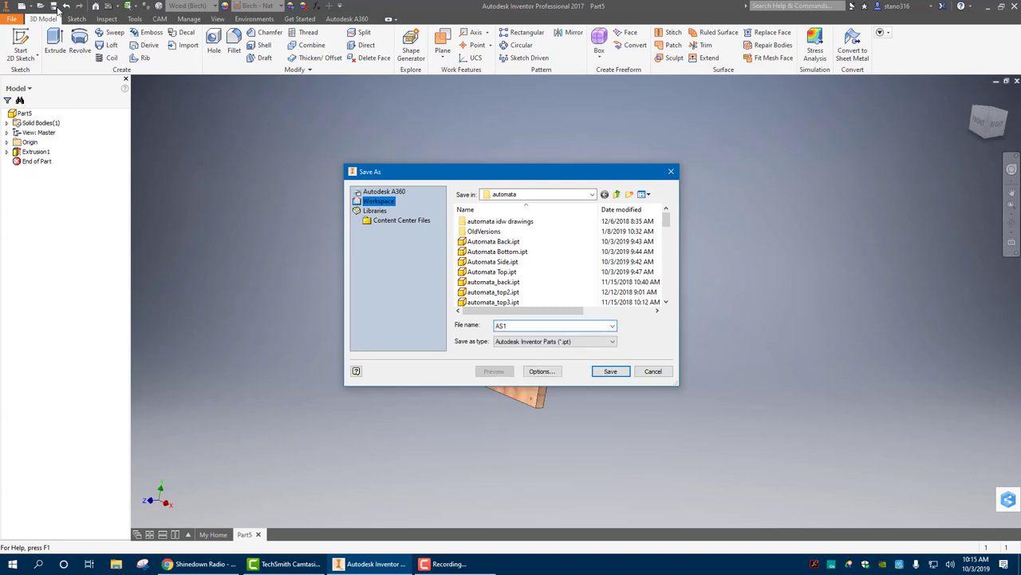
{"action": "key", "text": "Return"}
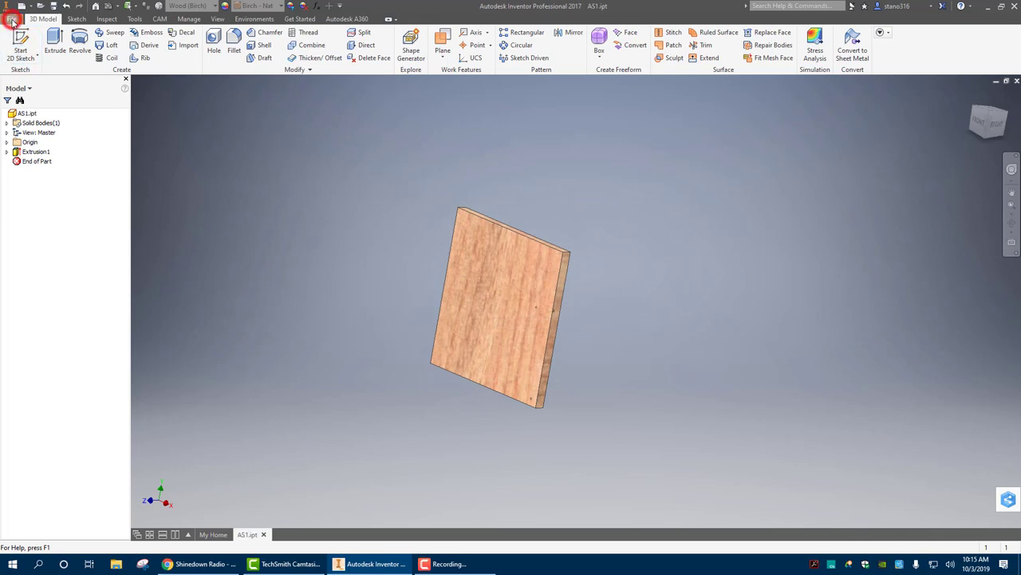
Create another part from the Standard.ipt template and start a 2D sketch on its front (XY) plane.
{"action": "left_click", "coordinate": [12, 20]}
{"action": "left_click", "coordinate": [41, 62]}
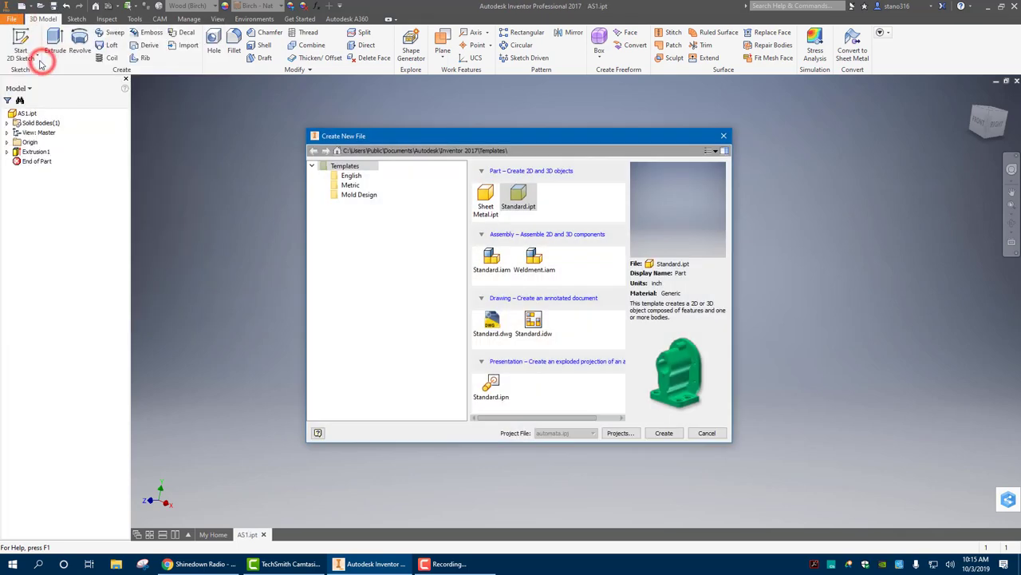
{"action": "double_click", "coordinate": [519, 204]}
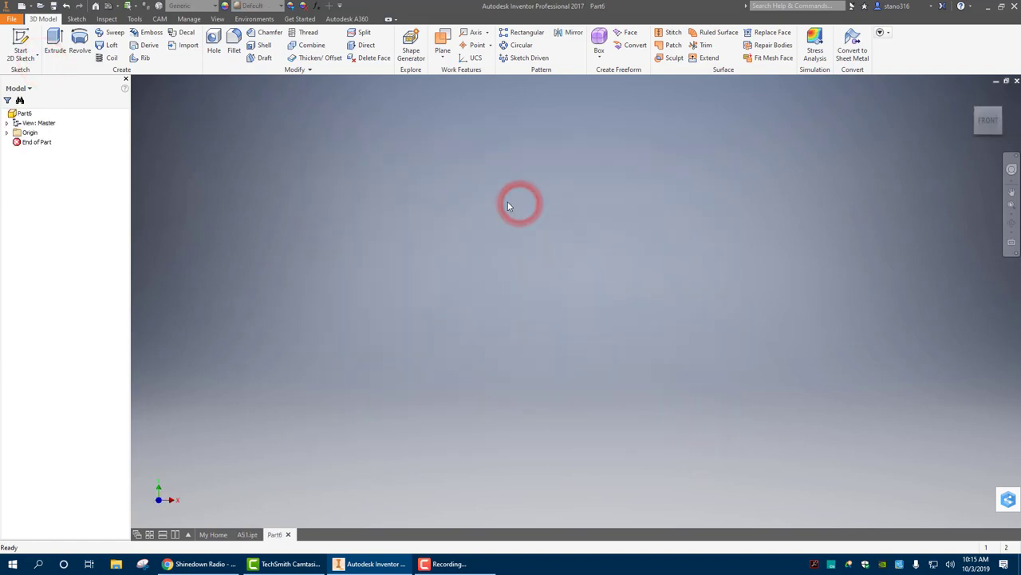
{"action": "left_click", "coordinate": [20, 39]}
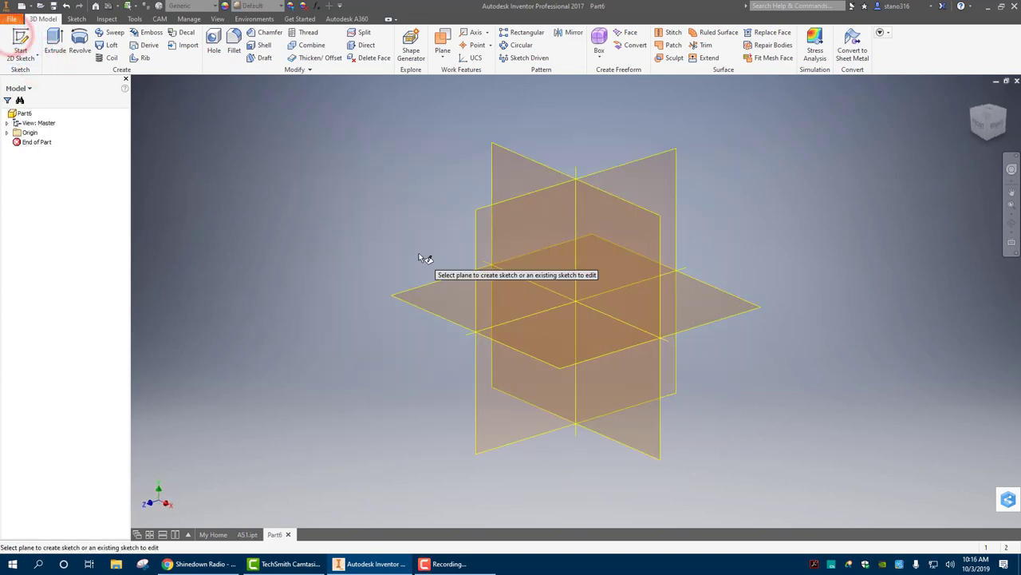
{"action": "left_click", "coordinate": [532, 160]}
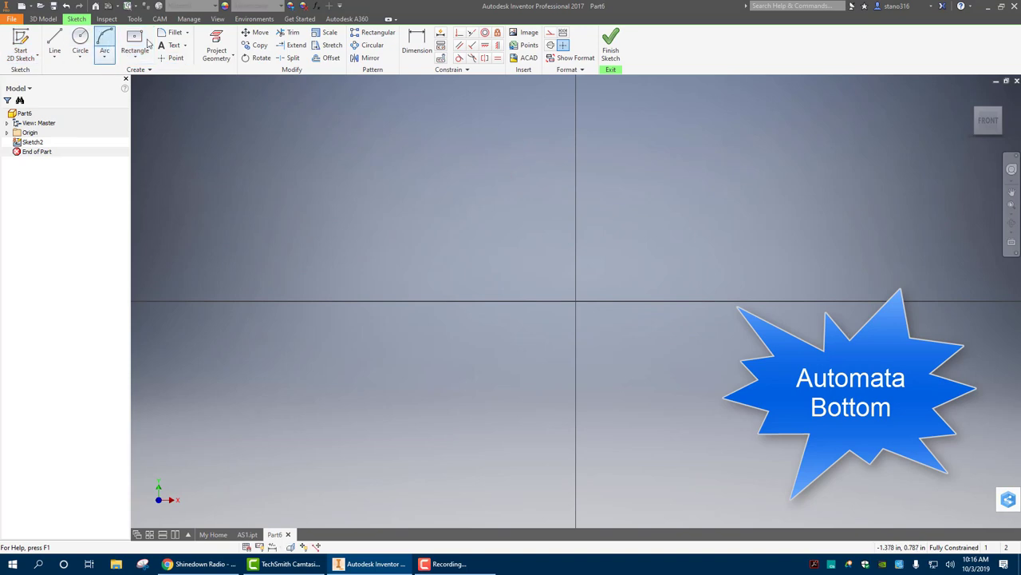
Sketch a center rectangle on the origin, 5 in wide and 4 in high.
{"action": "left_click", "coordinate": [135, 42]}
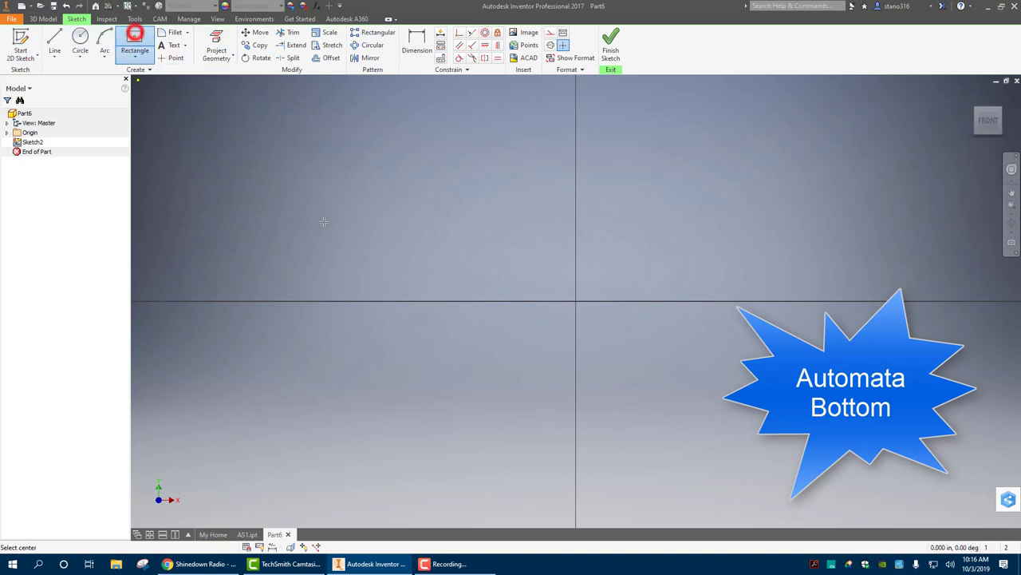
{"action": "left_click", "coordinate": [577, 302]}
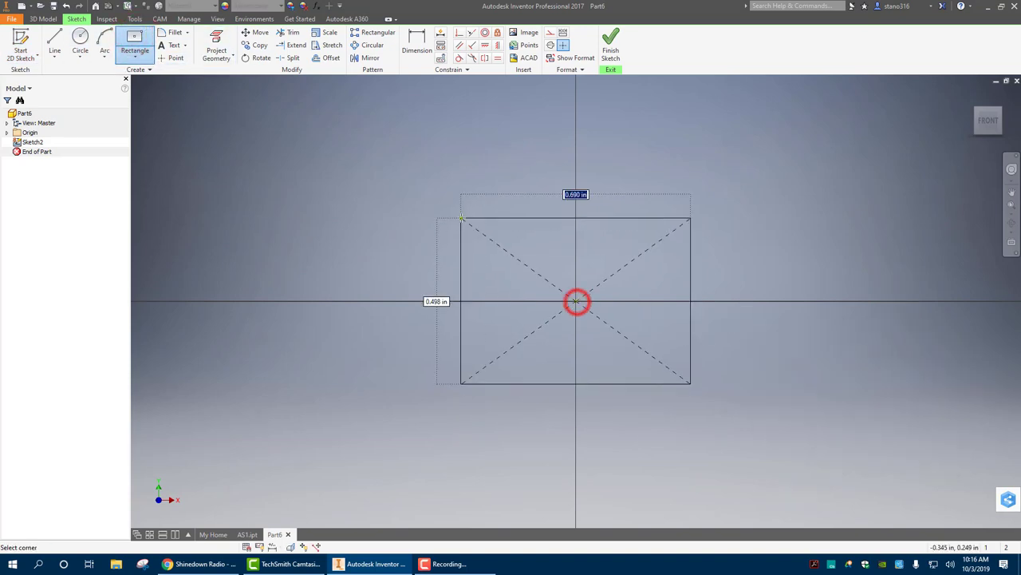
{"action": "type", "text": "5"}
{"action": "key", "text": "Tab"}
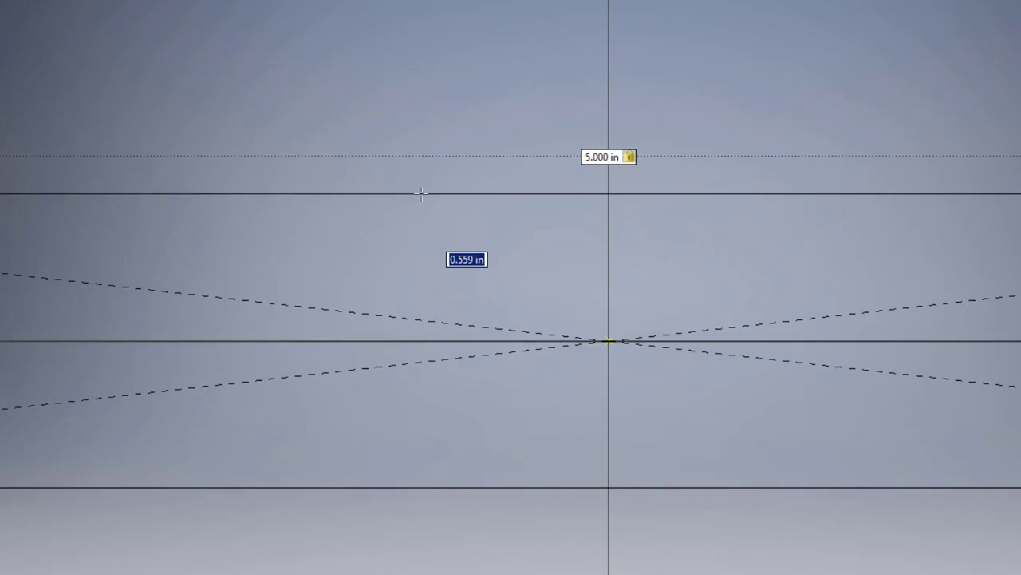
{"action": "type", "text": "4"}
{"action": "key", "text": "Return"}
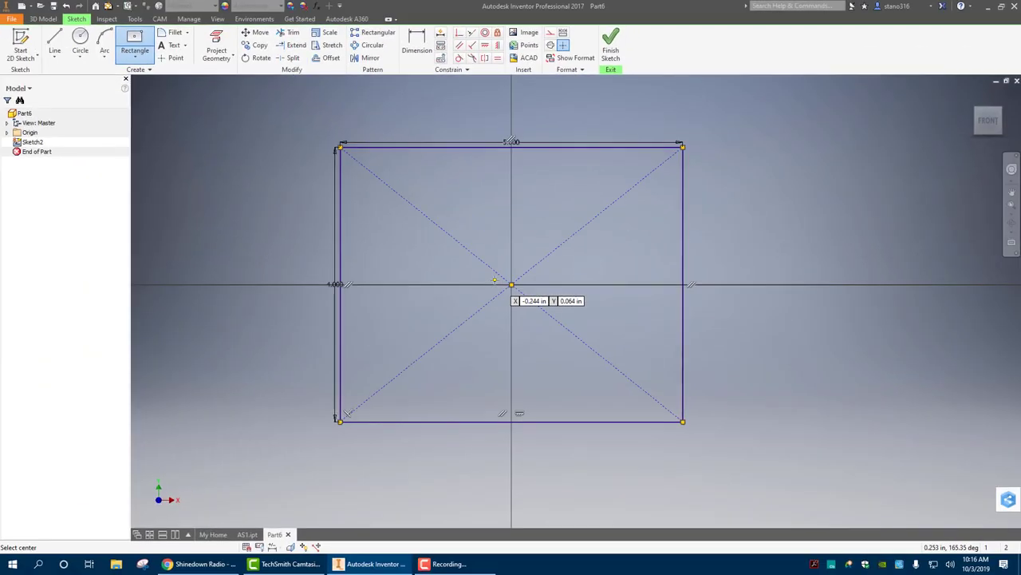
Finish the sketch and extrude the 5 by 4 in rectangle .25 in.
{"action": "left_click", "coordinate": [611, 44]}
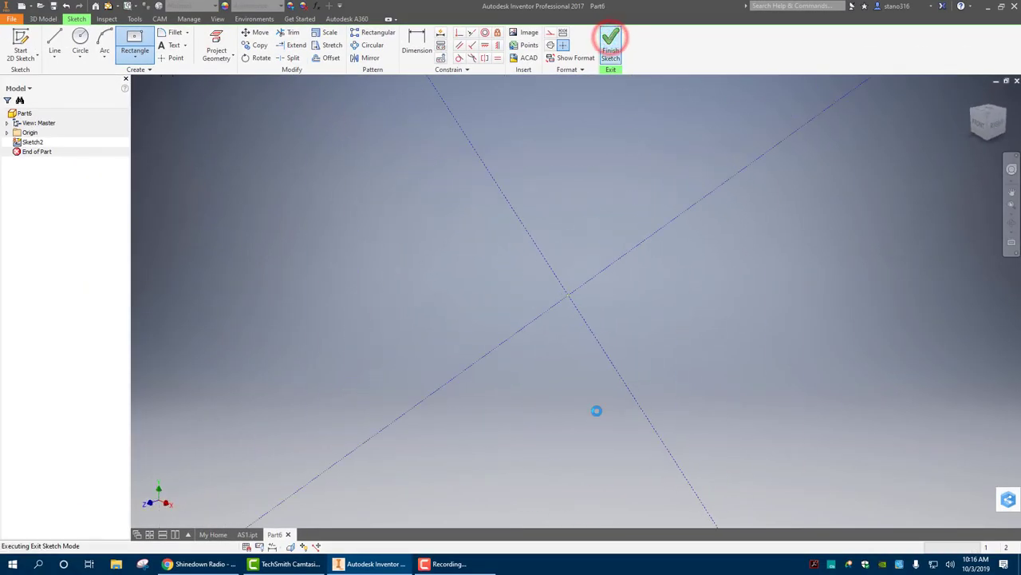
{"action": "middle_click_drag", "start_coordinate": [592, 345], "coordinate": [562, 308]}
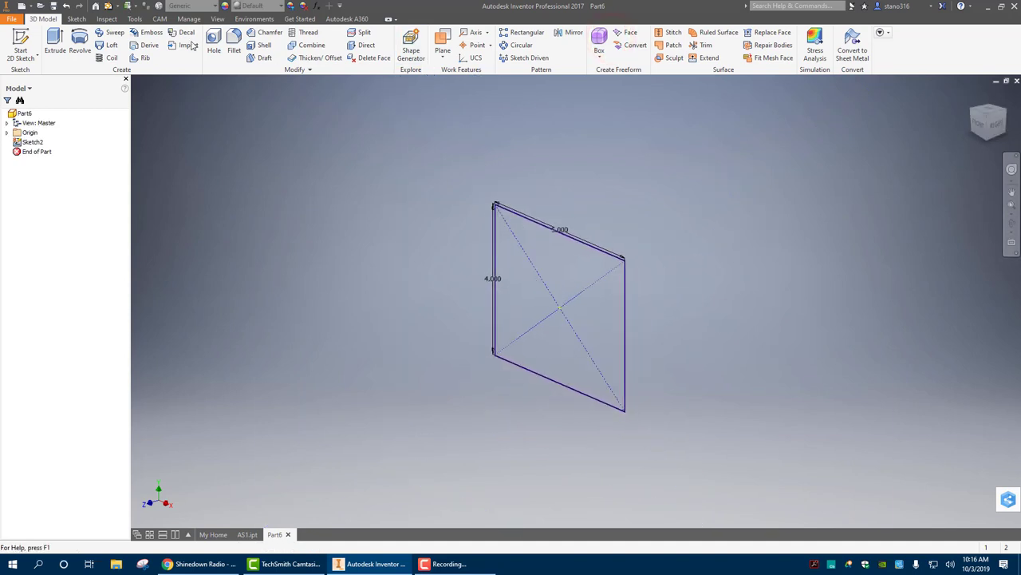
{"action": "left_click", "coordinate": [53, 38]}
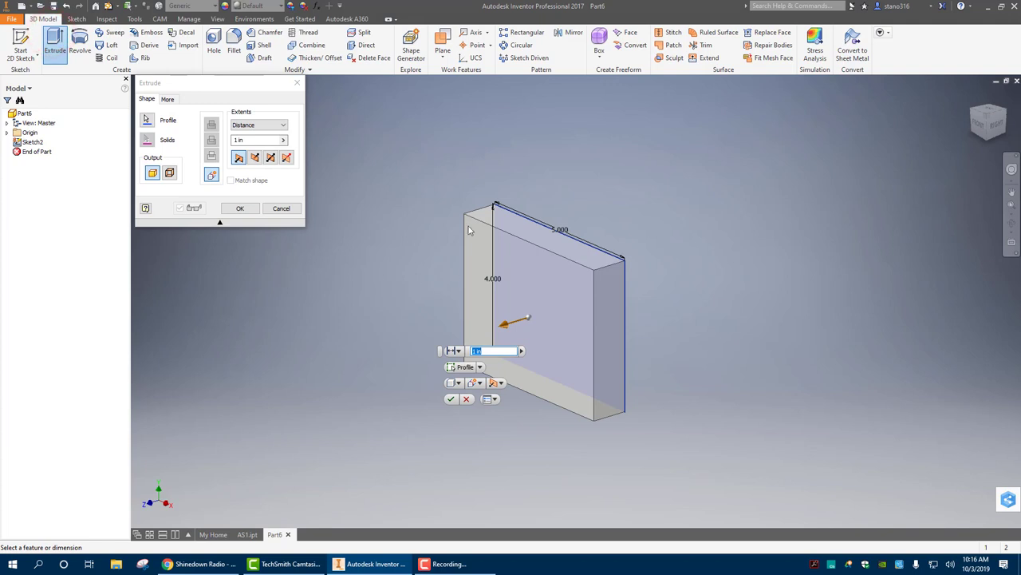
{"action": "left_click", "coordinate": [255, 140]}
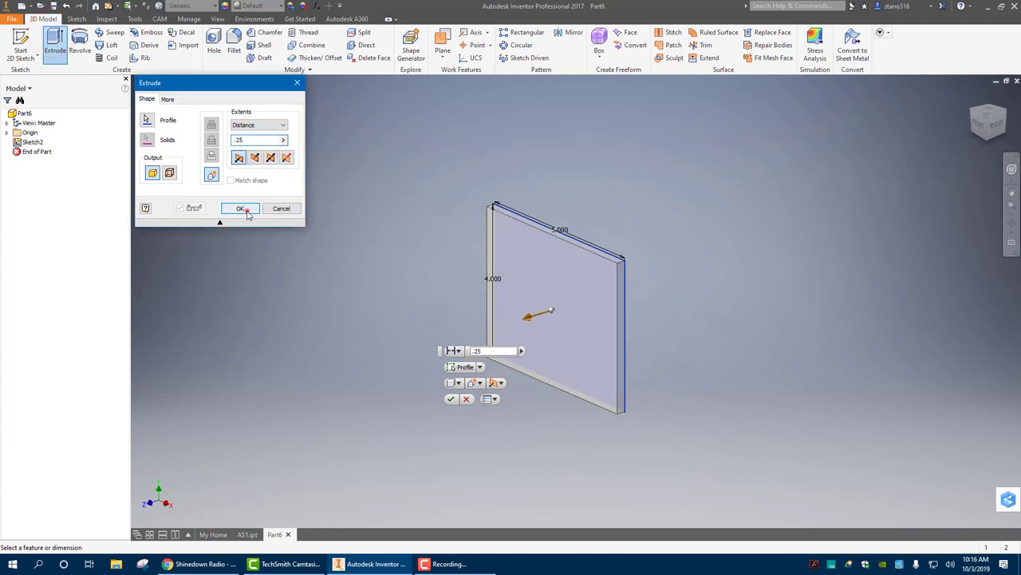
{"action": "left_click", "coordinate": [241, 209]}
Assign the Wood (Birch) material to the rectangular bottom panel.
{"action": "left_click", "coordinate": [191, 6]}
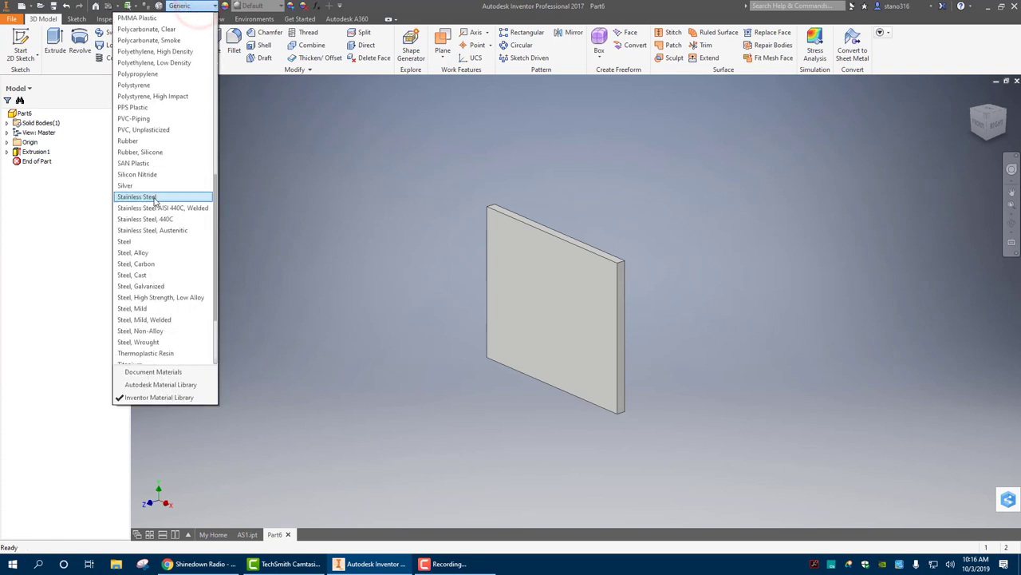
{"action": "scroll", "coordinate": [155, 199], "scroll_direction": "down", "scroll_amount": 3}
{"action": "left_click", "coordinate": [139, 311]}
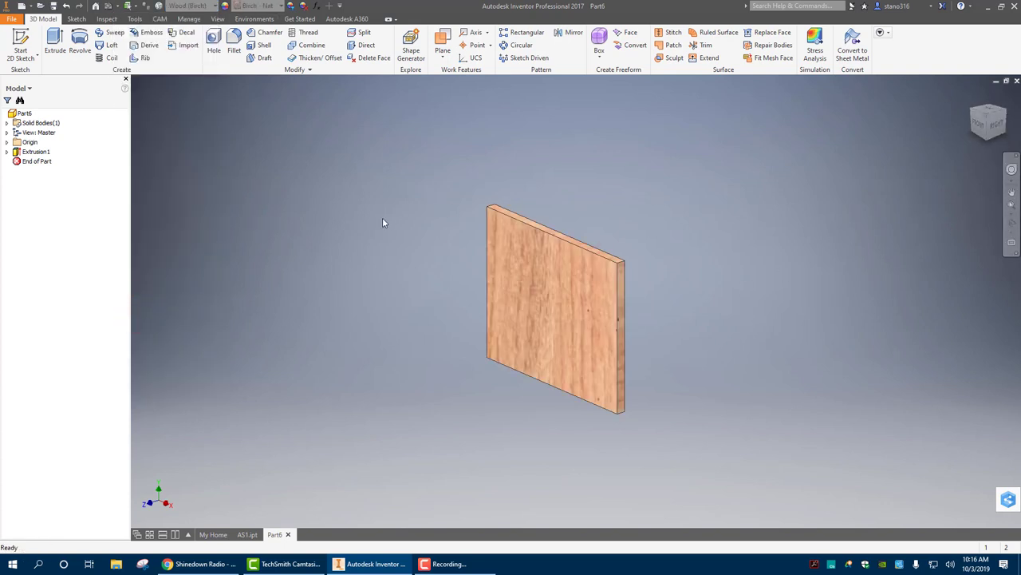
Start a sketch on the panel's front face and add the text "Bottom" at 0.240 in height near the centre.
{"action": "left_click", "coordinate": [566, 292]}
{"action": "left_click", "coordinate": [611, 290]}
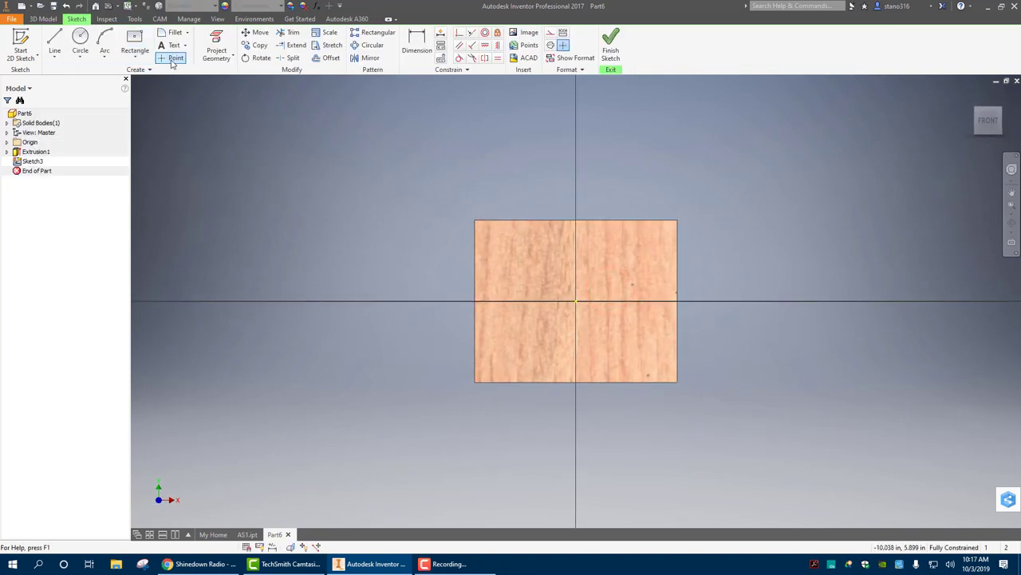
{"action": "left_click", "coordinate": [170, 46]}
{"action": "scroll", "coordinate": [575, 302], "scroll_direction": "down", "scroll_amount": 5}
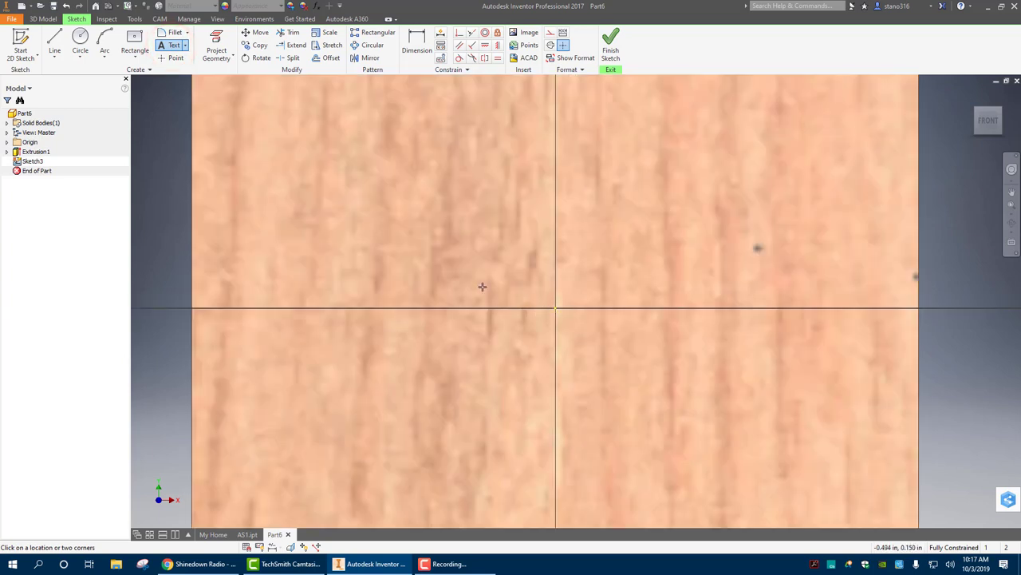
{"action": "left_click_drag", "start_coordinate": [455, 279], "coordinate": [660, 341]}
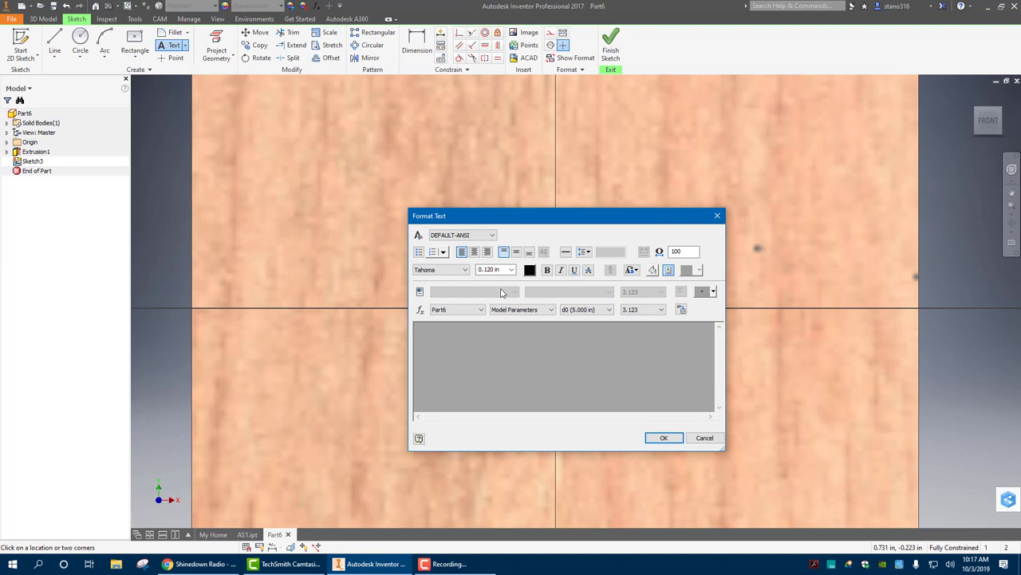
{"action": "left_click", "coordinate": [512, 269]}
{"action": "left_click", "coordinate": [502, 298]}
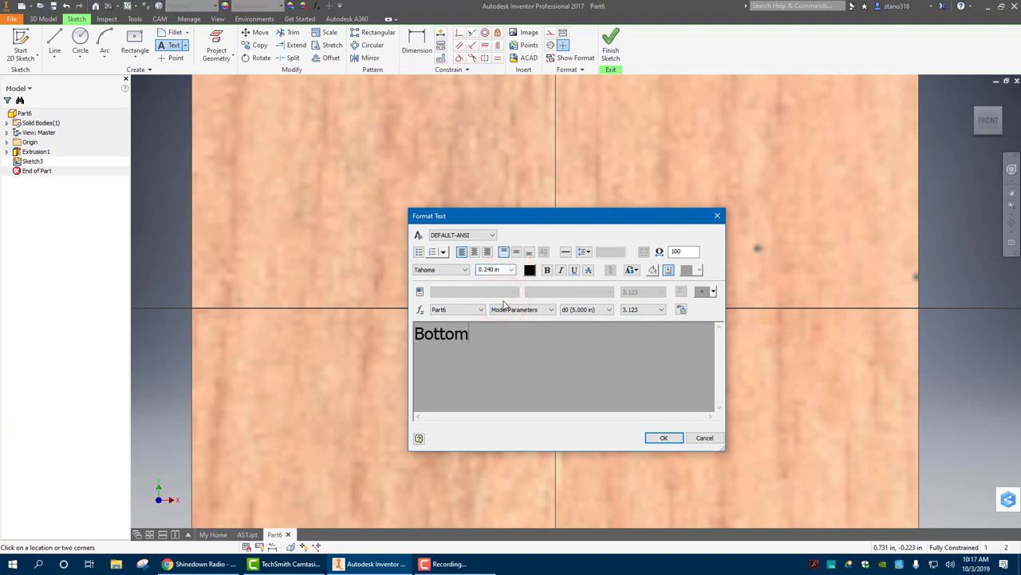
{"action": "left_click", "coordinate": [655, 436]}
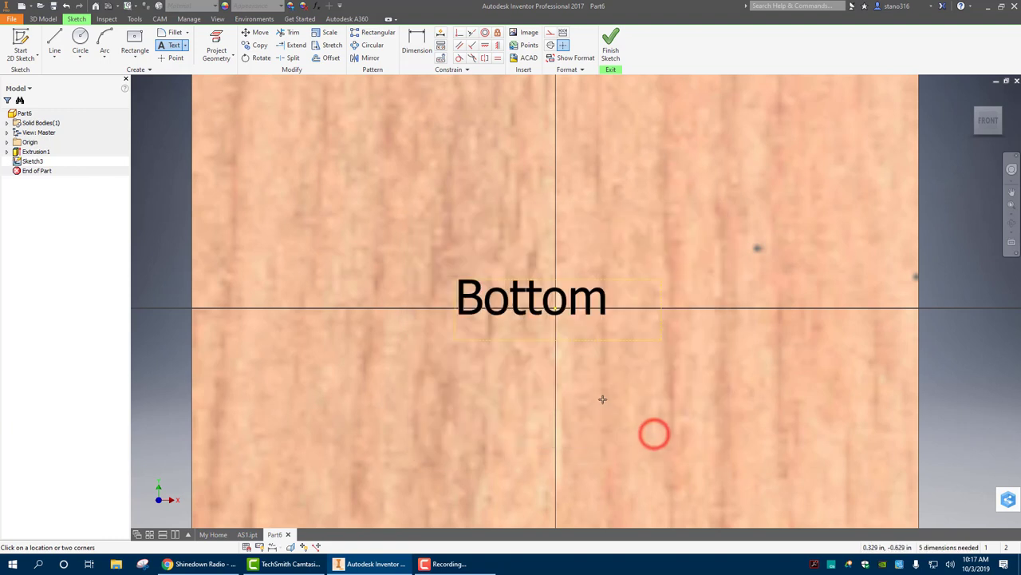
Move the "Bottom" text so it is centred over the sketch origin, and finish the sketch.
{"action": "scroll", "coordinate": [603, 399], "scroll_direction": "down", "scroll_amount": 2}
{"action": "right_click", "coordinate": [554, 299]}
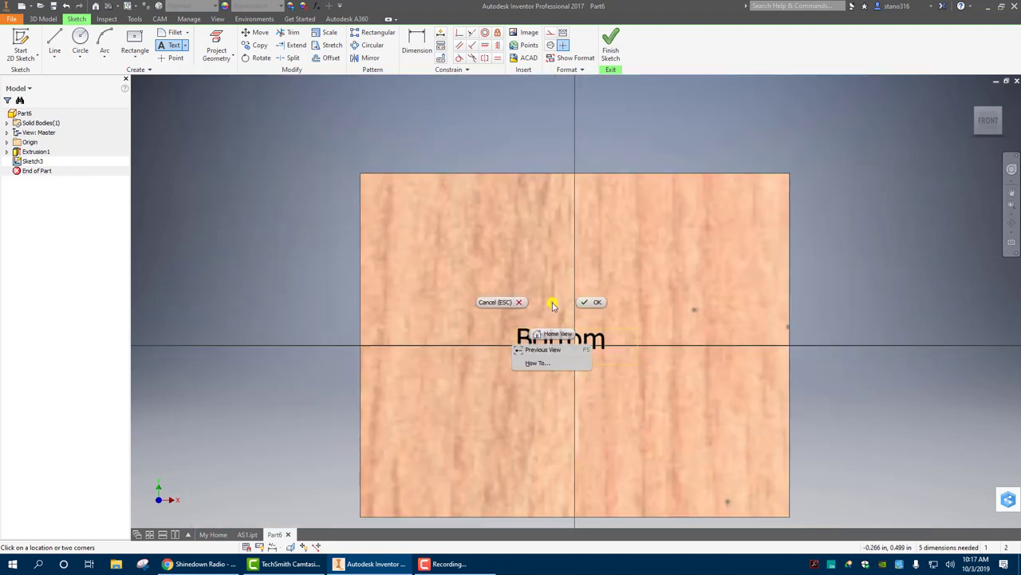
{"action": "left_click", "coordinate": [577, 303]}
{"action": "left_click", "coordinate": [559, 330]}
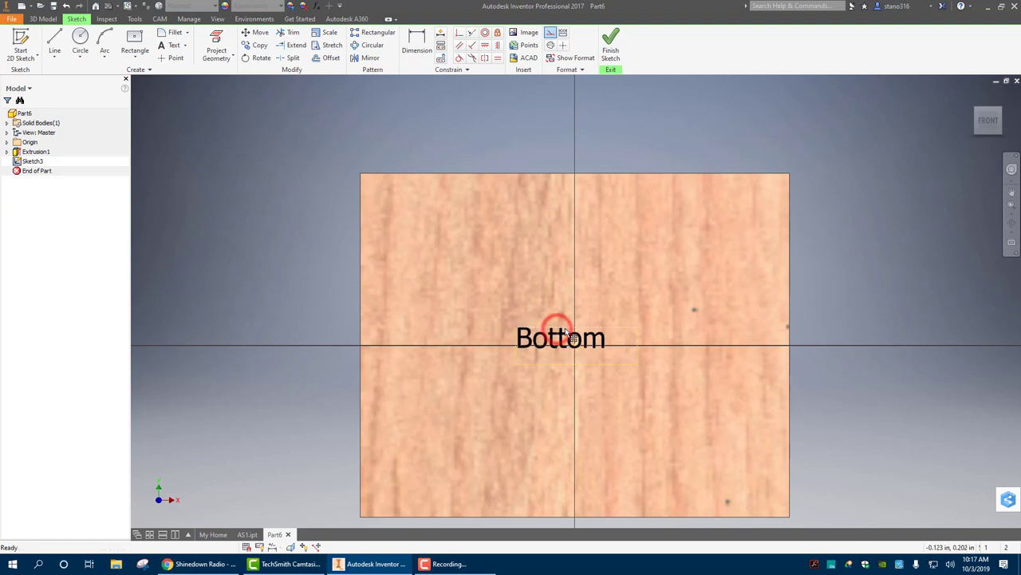
{"action": "left_click_drag", "start_coordinate": [575, 343], "coordinate": [591, 349]}
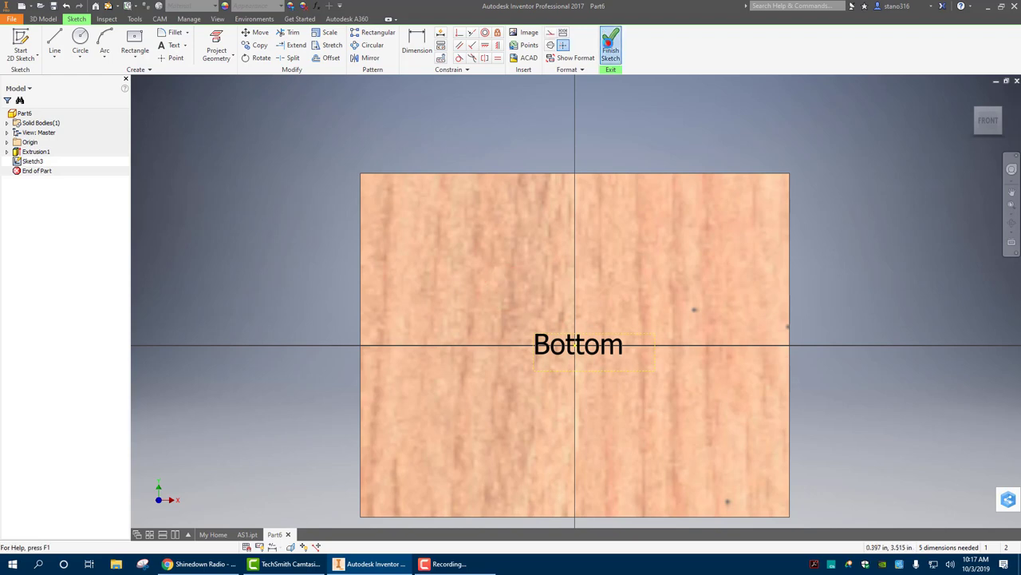
{"action": "left_click", "coordinate": [610, 40]}
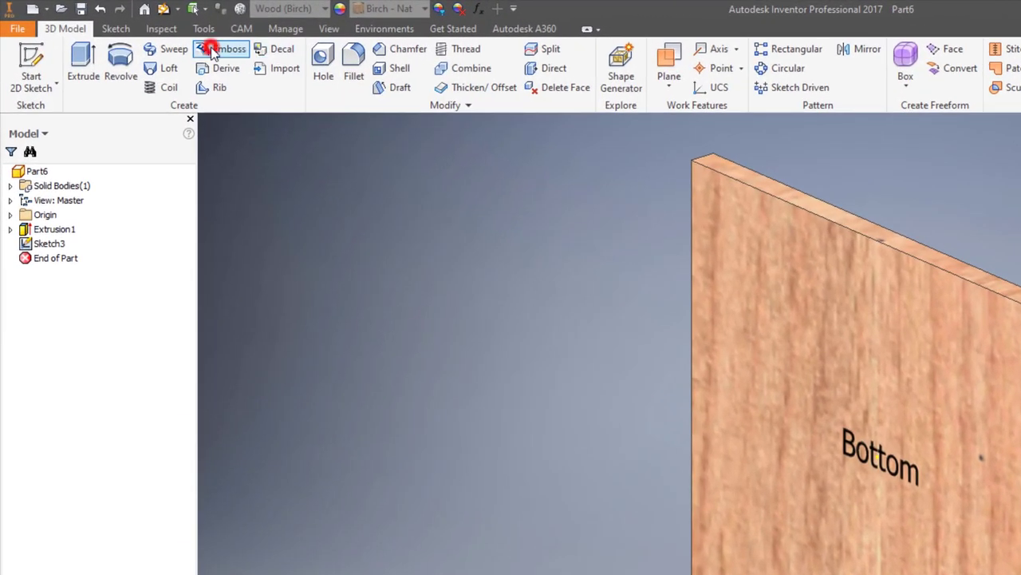
Emboss the "Bottom" text as an engraving from the face, 0.1 in deep, with the direction reversed into the panel.
{"action": "left_click", "coordinate": [212, 52]}
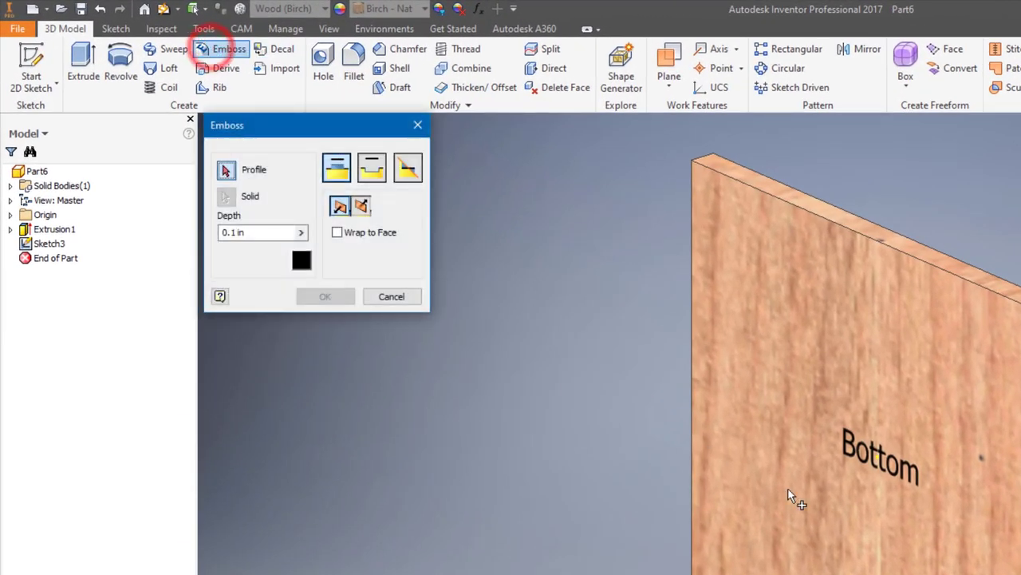
{"action": "left_click", "coordinate": [868, 462]}
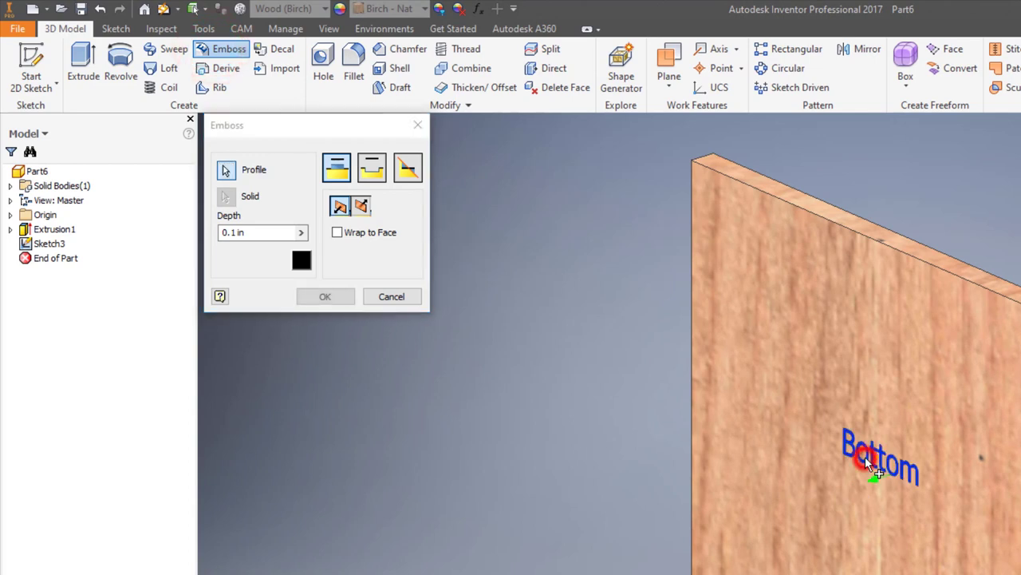
{"action": "left_click", "coordinate": [371, 166]}
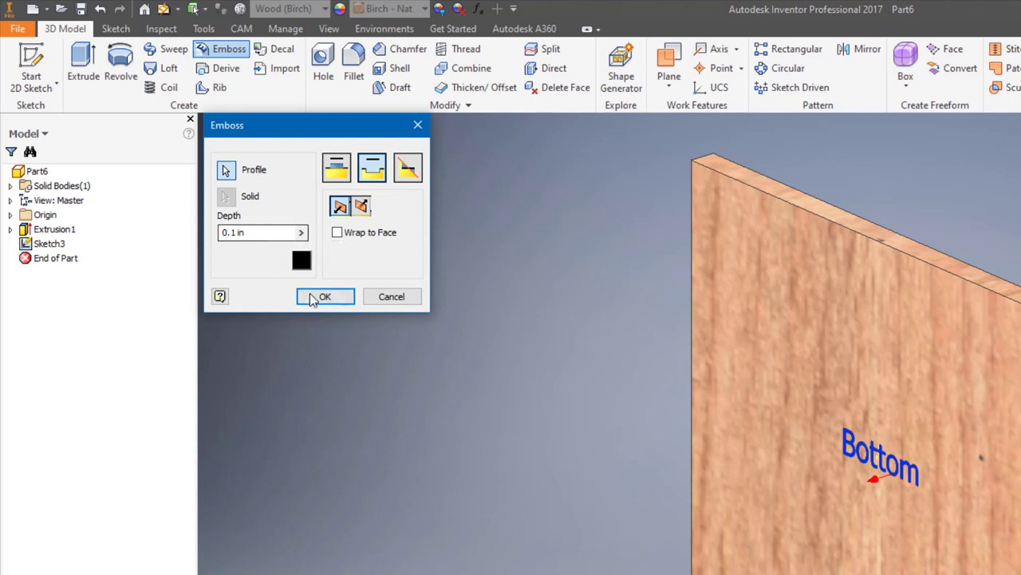
{"action": "left_click", "coordinate": [363, 207]}
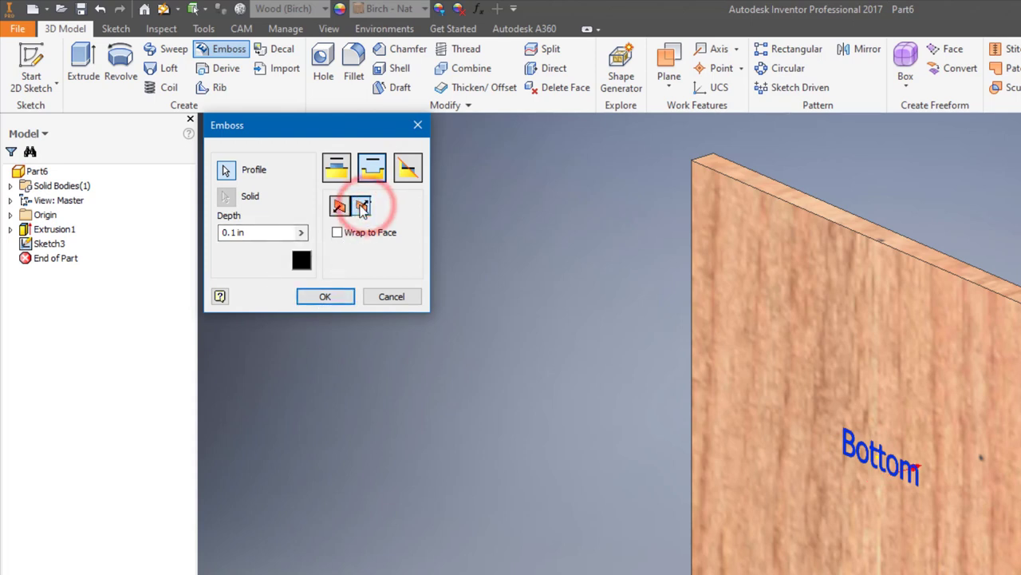
{"action": "left_click", "coordinate": [335, 298]}
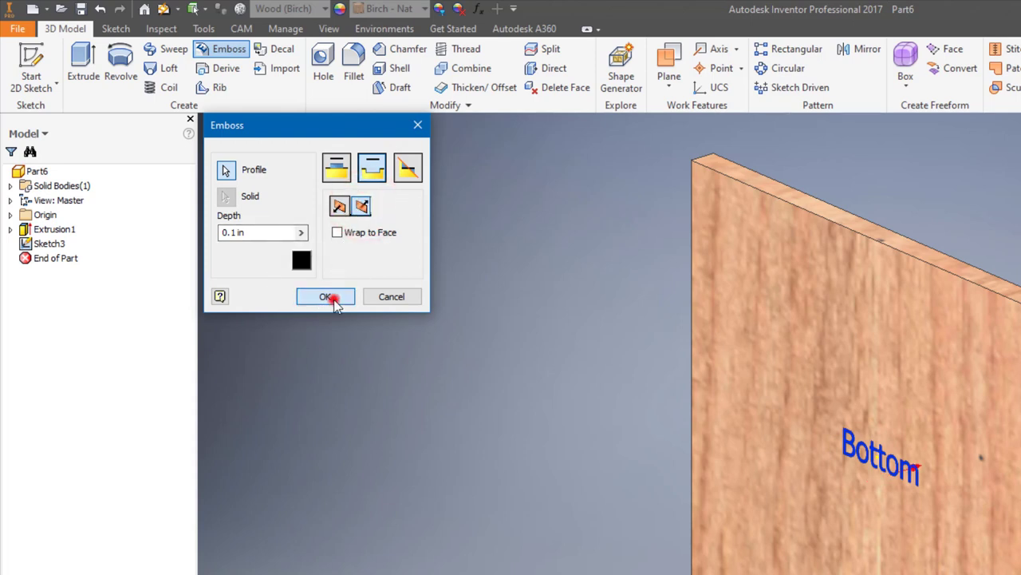
Edit the "Bottom" engraving and set its depth to .01 in.
{"action": "scroll", "coordinate": [883, 500], "scroll_direction": "down", "scroll_amount": 5}
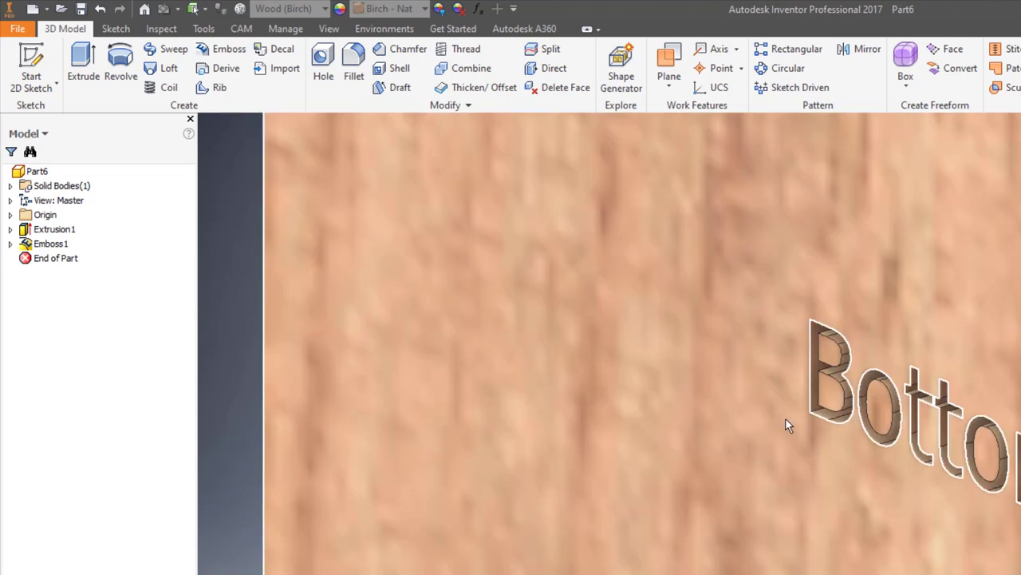
{"action": "scroll", "coordinate": [778, 419], "scroll_direction": "up", "scroll_amount": 5}
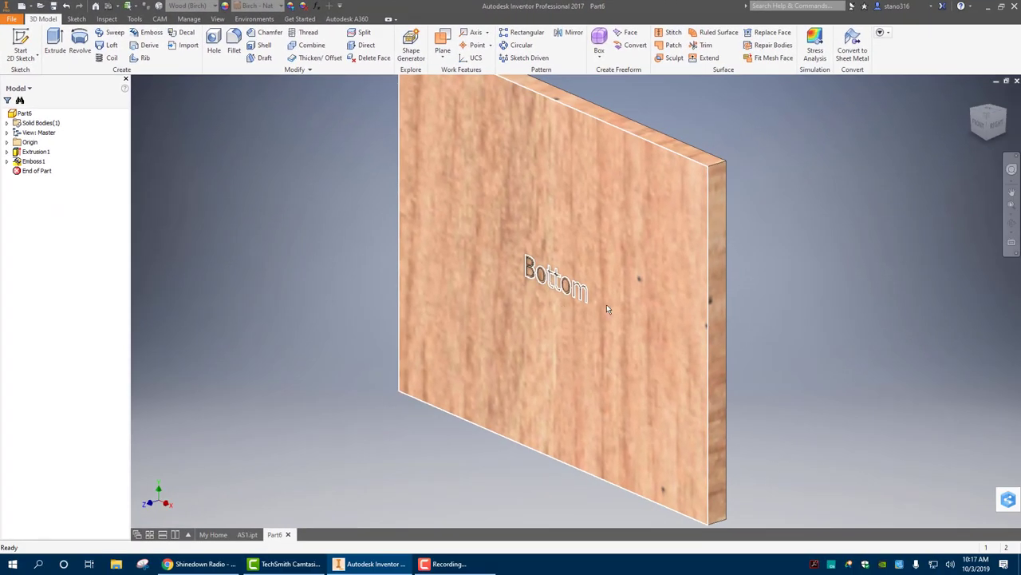
{"action": "key", "text": "F4"}
{"action": "left_click_drag", "start_coordinate": [656, 310], "coordinate": [592, 307]}
{"action": "key", "text": "Escape"}
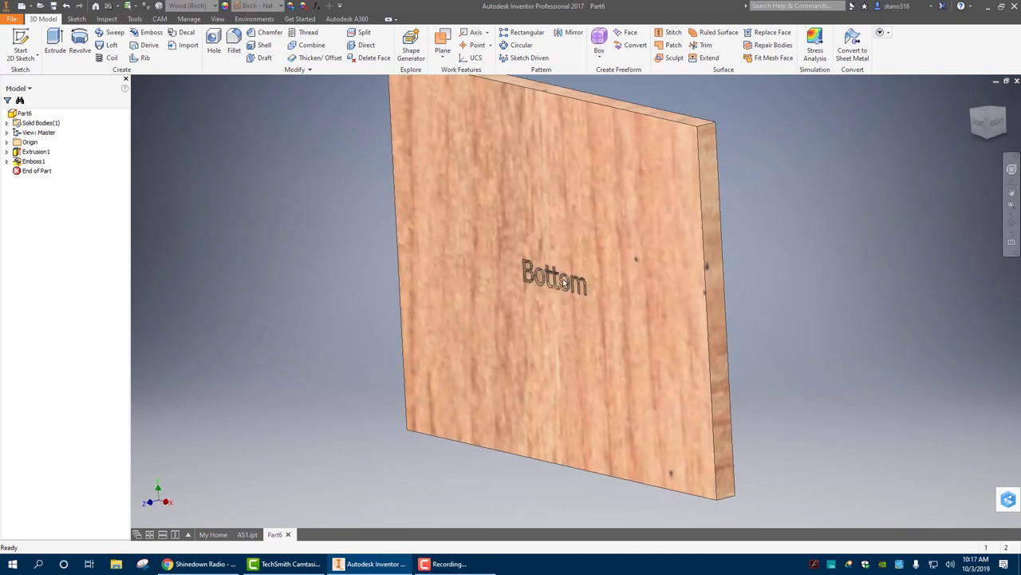
{"action": "right_click", "coordinate": [225, 200]}
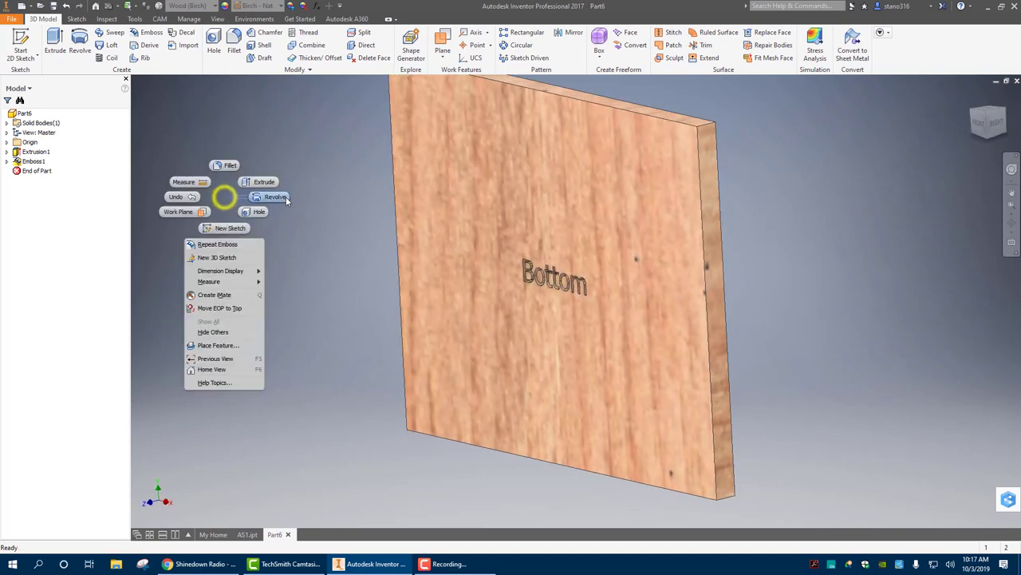
{"action": "left_click", "coordinate": [225, 196]}
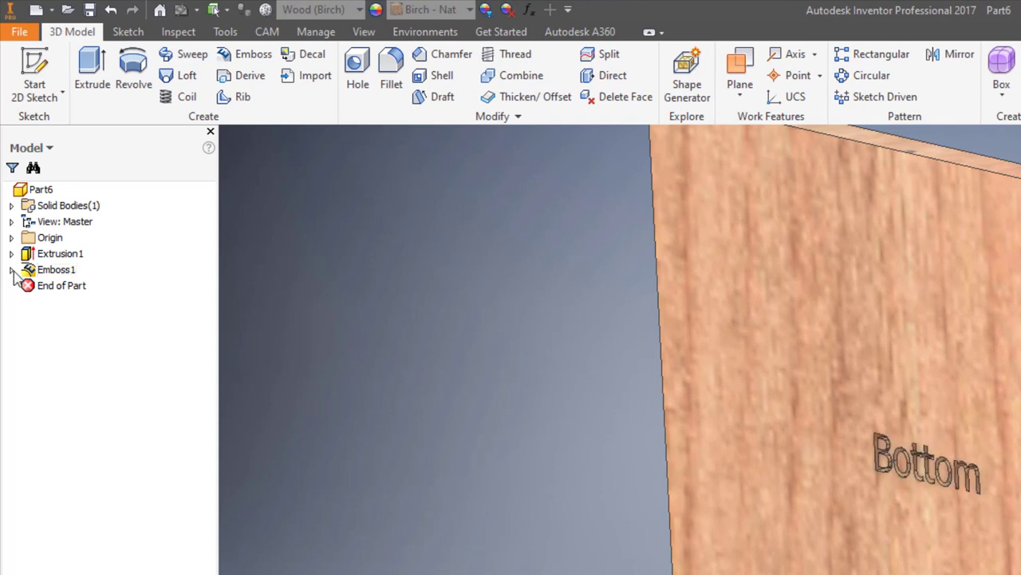
{"action": "double_click", "coordinate": [35, 272]}
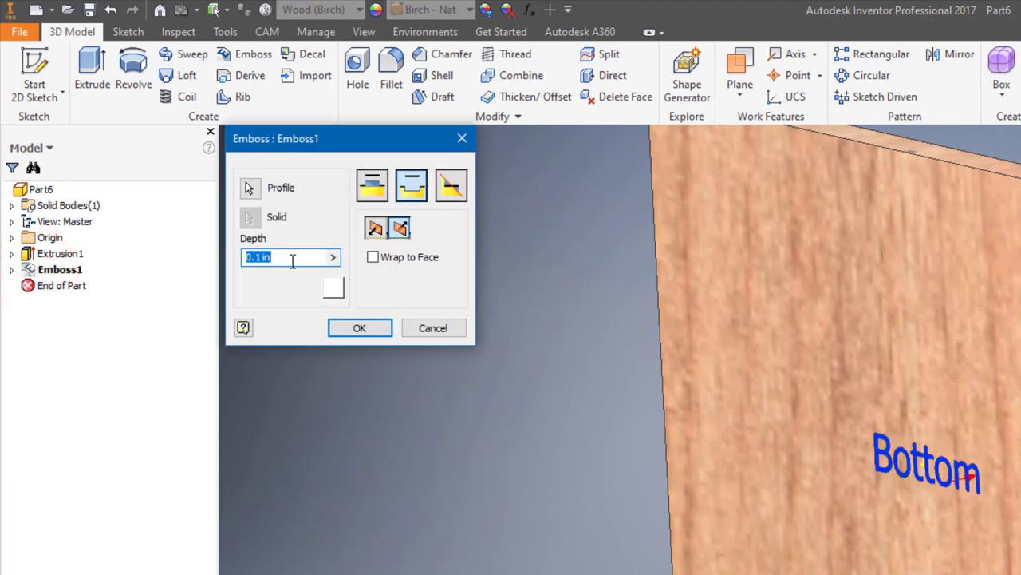
{"action": "type", "text": ".01"}
{"action": "key", "text": "Return"}
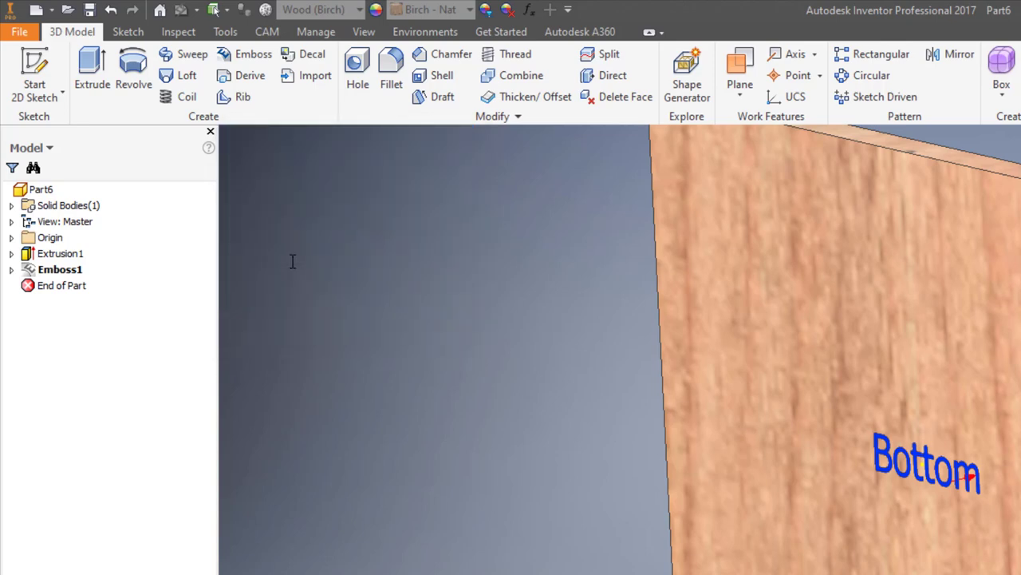
Save the bottom panel part as ABot1 in the automata folder.
{"action": "scroll", "coordinate": [934, 522], "scroll_direction": "down", "scroll_amount": 3}
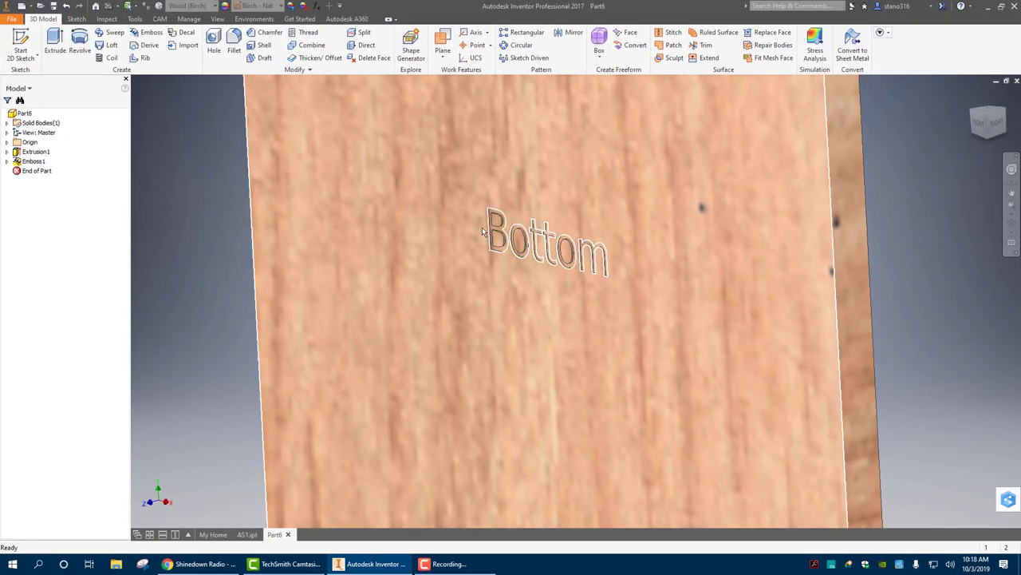
{"action": "key", "text": "F6"}
{"action": "left_click", "coordinate": [287, 241]}
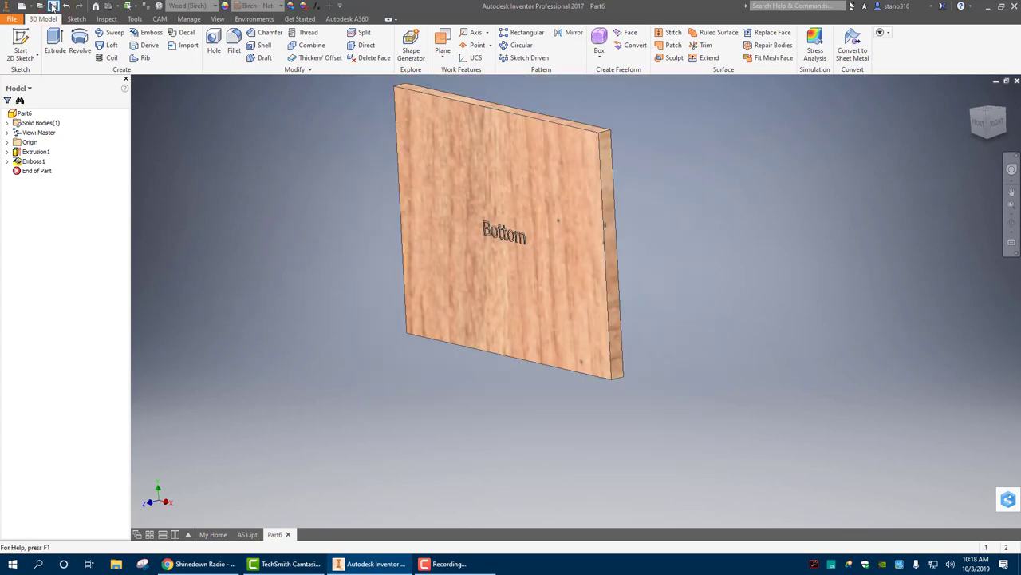
{"action": "left_click", "coordinate": [53, 6]}
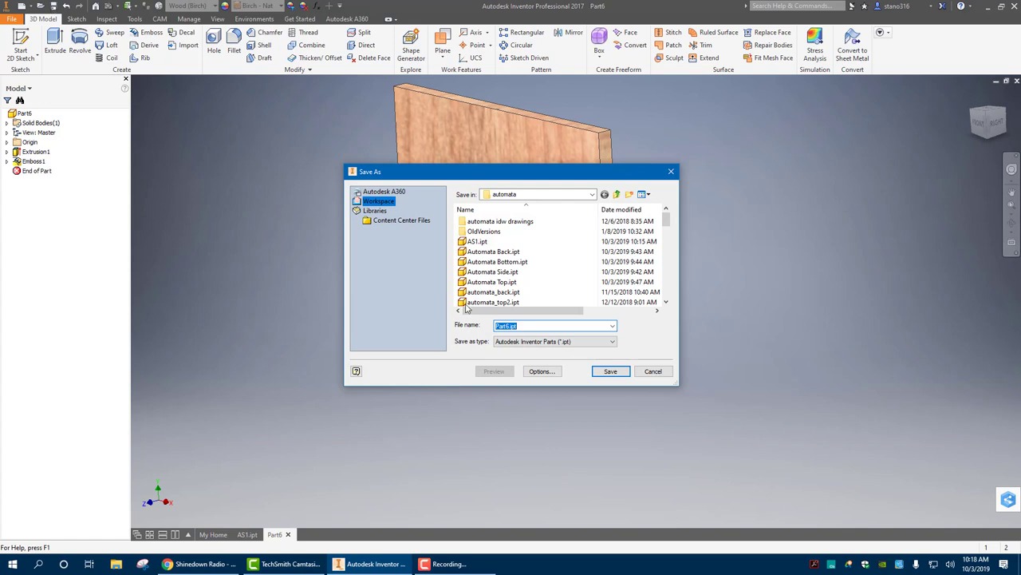
{"action": "type", "text": "A"}
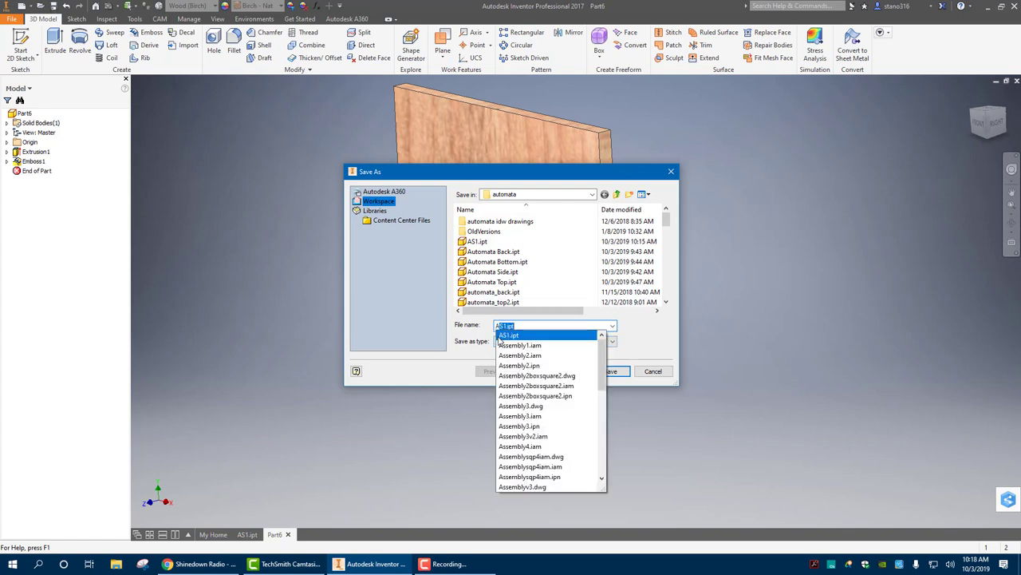
{"action": "type", "text": "Bot1"}
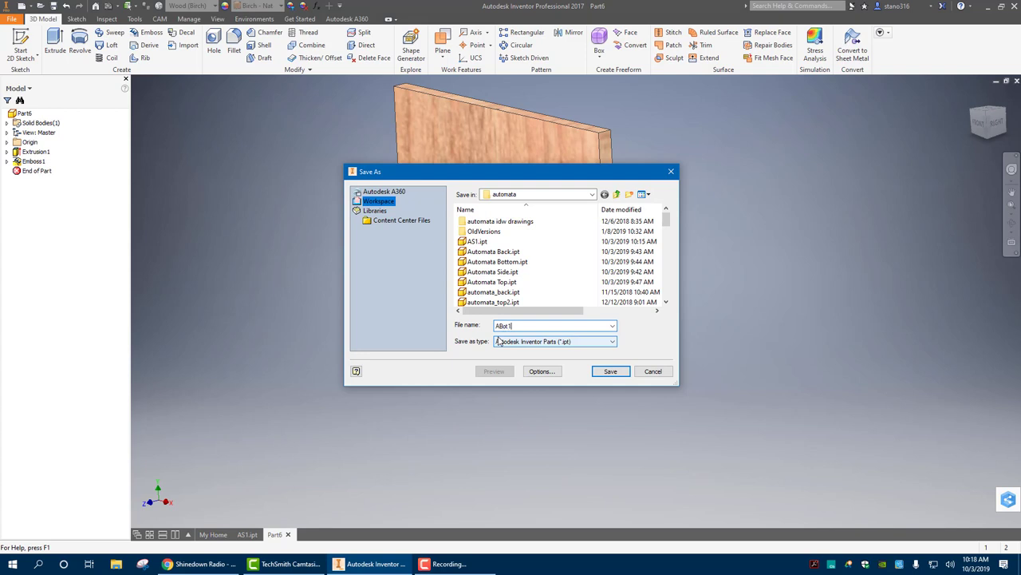
{"action": "key", "text": "Return"}
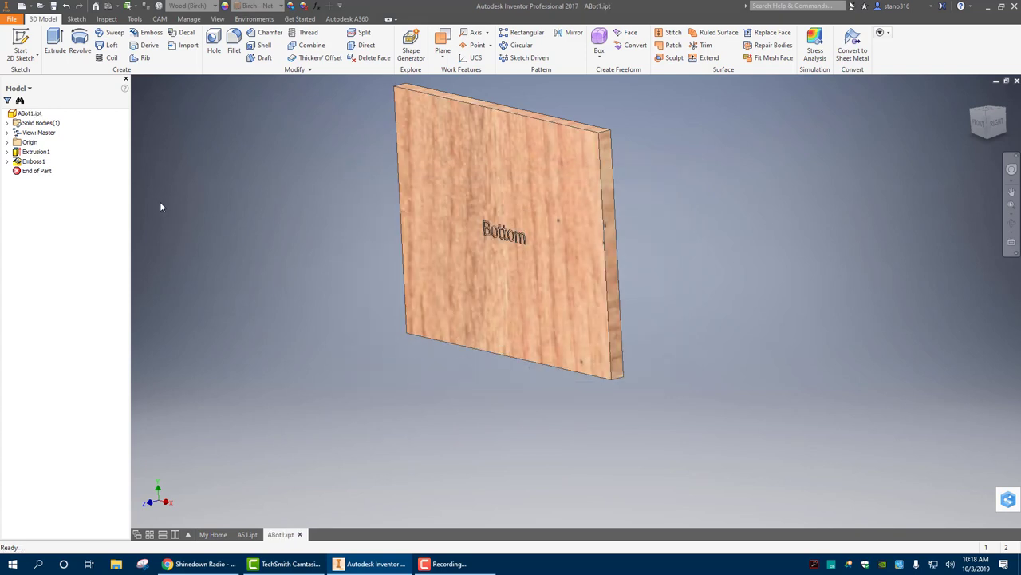
Create a new part from the Standard.ipt template and start a 2D sketch on its front (XY) plane.
{"action": "left_click", "coordinate": [22, 6]}
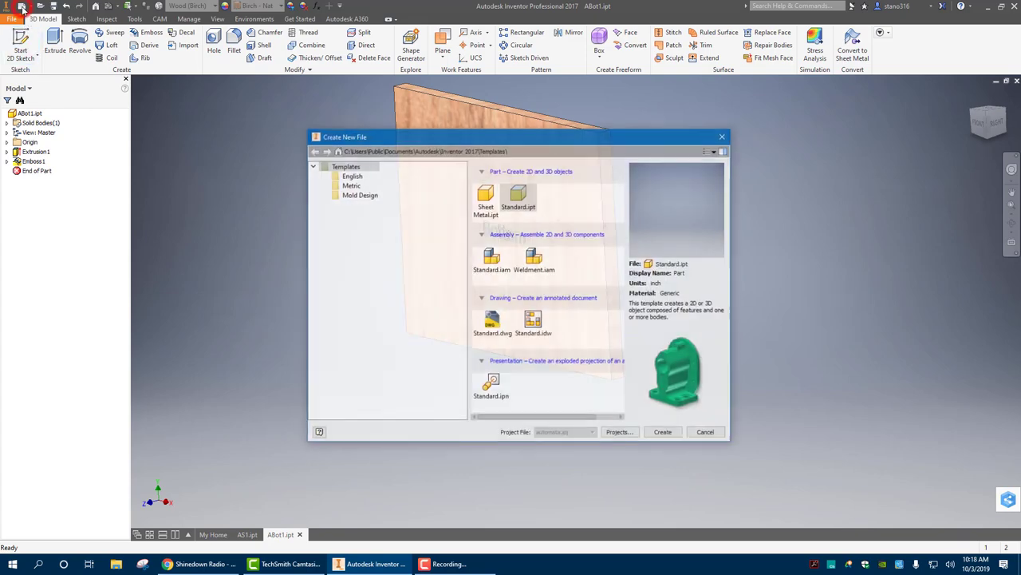
{"action": "left_click", "coordinate": [669, 432]}
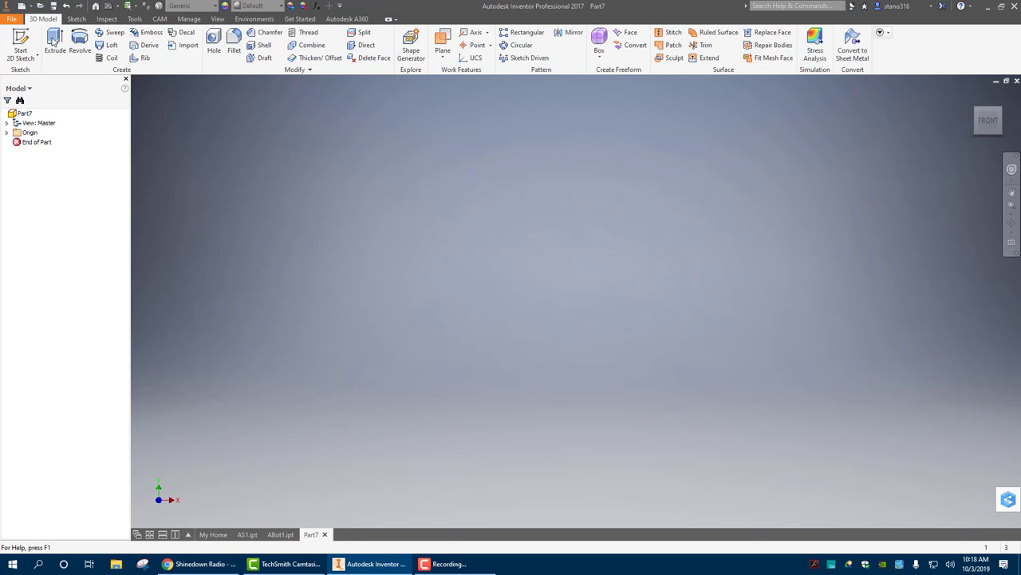
{"action": "left_click", "coordinate": [20, 37]}
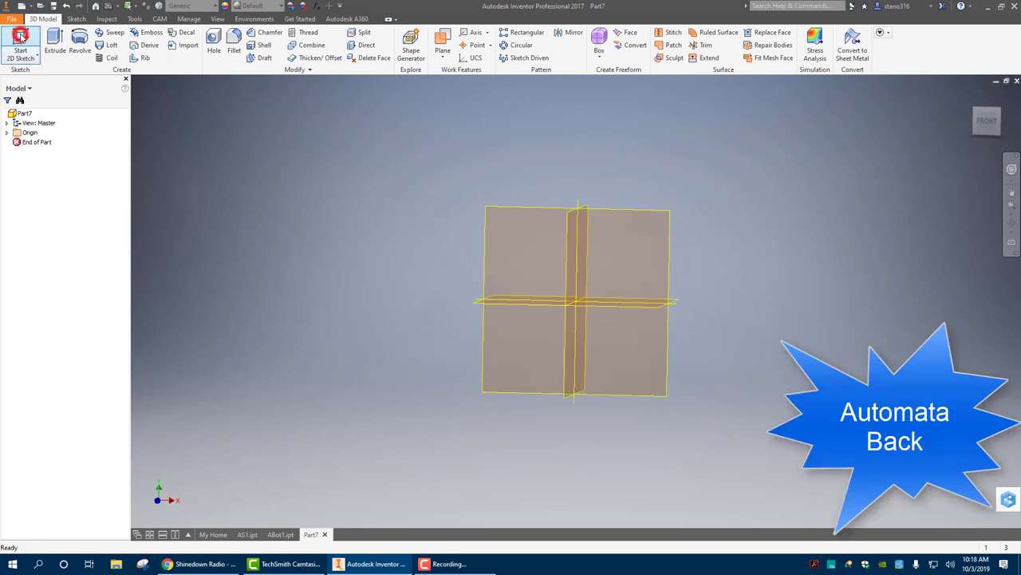
{"action": "left_click", "coordinate": [526, 160]}
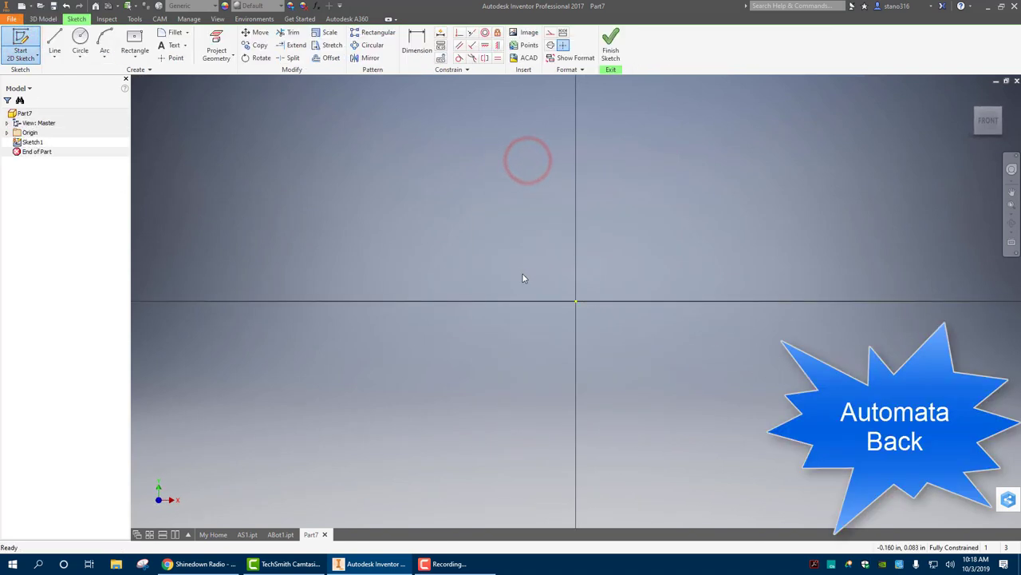
Sketch a center rectangle on the origin, 4.5 in wide and 4 in high.
{"action": "left_click", "coordinate": [135, 40]}
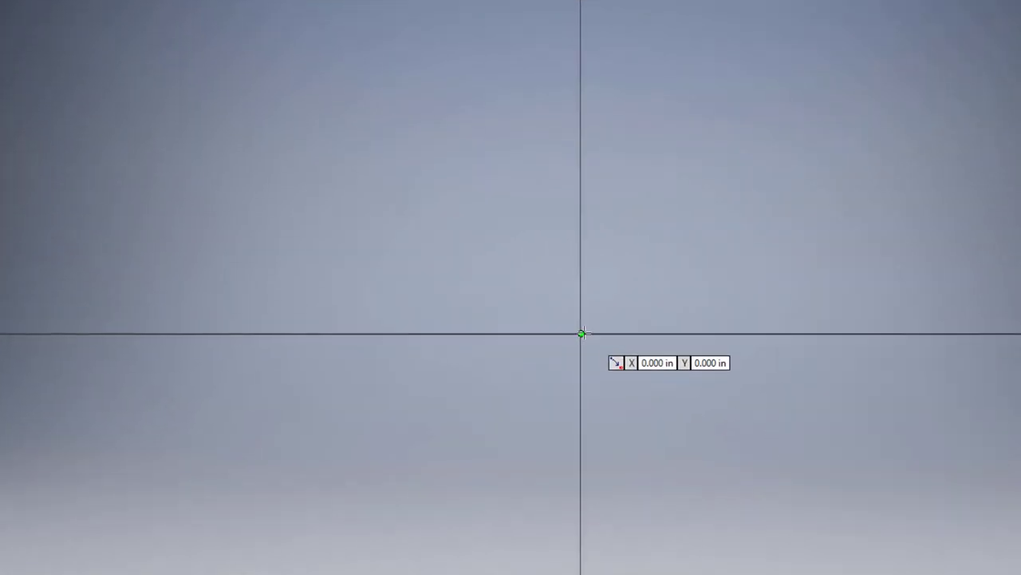
{"action": "left_click", "coordinate": [578, 313]}
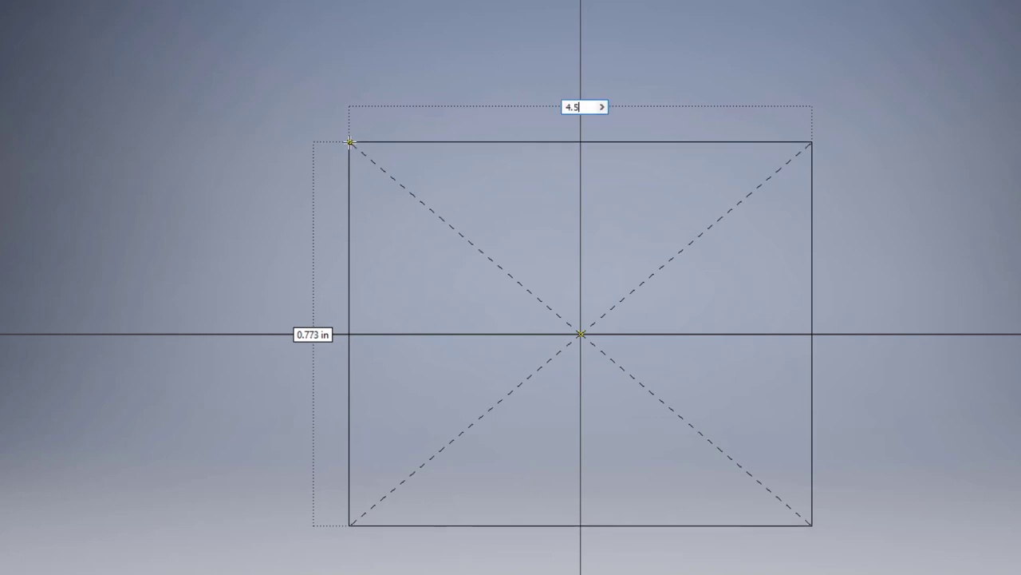
{"action": "key", "text": "Tab"}
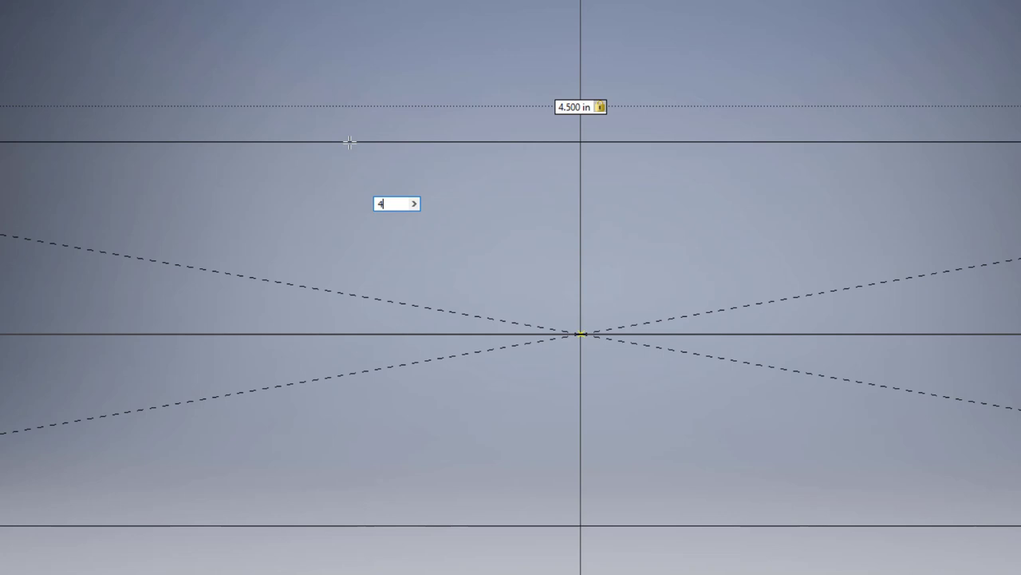
{"action": "type", "text": "4"}
{"action": "key", "text": "Return"}
{"action": "scroll", "coordinate": [349, 142], "scroll_direction": "down", "scroll_amount": 5}
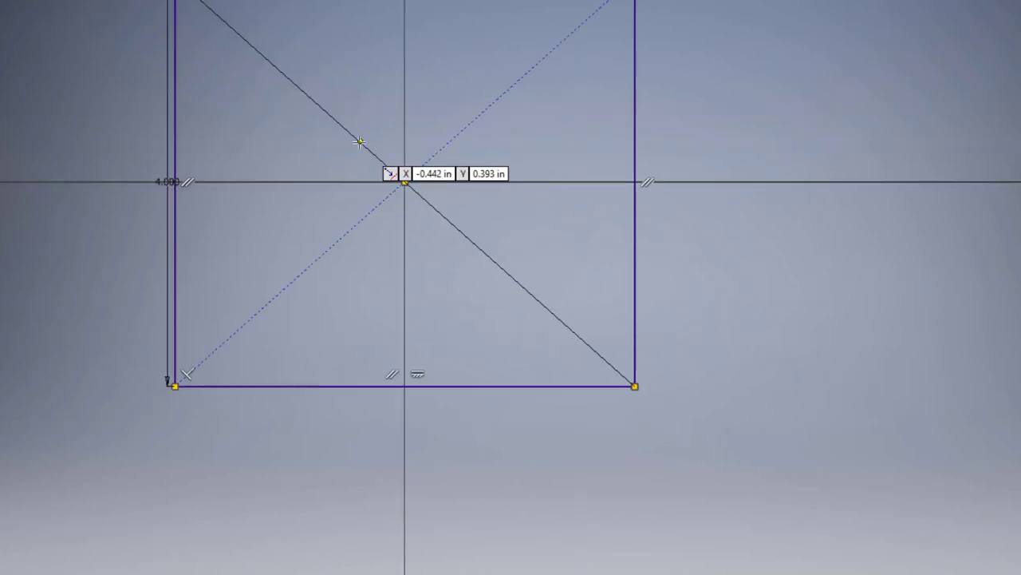
Finish the rectangle sketch and extrude the back panel profile .25 in.
{"action": "middle_click_drag", "start_coordinate": [355, 141], "coordinate": [363, 230]}
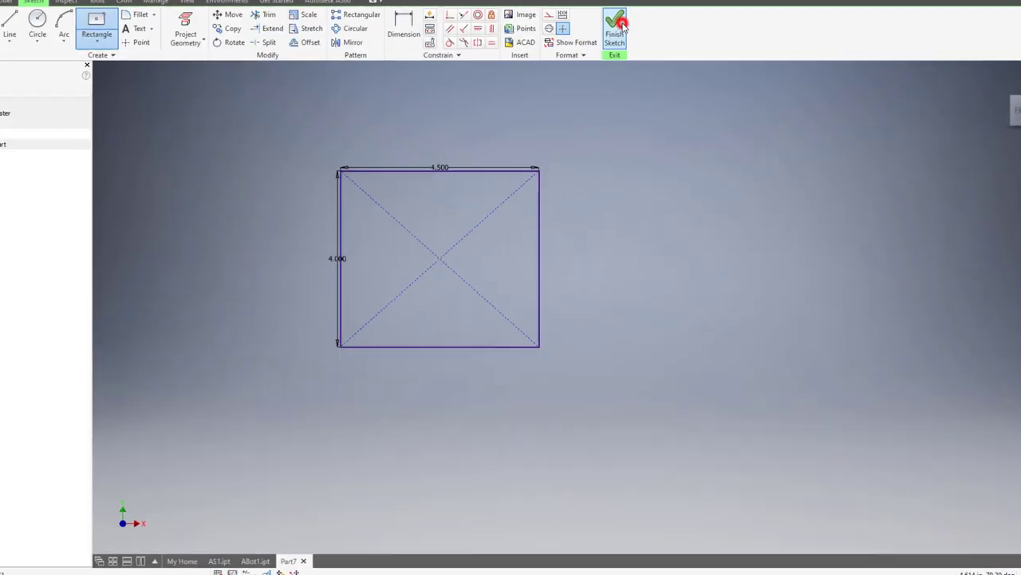
{"action": "left_click", "coordinate": [615, 34]}
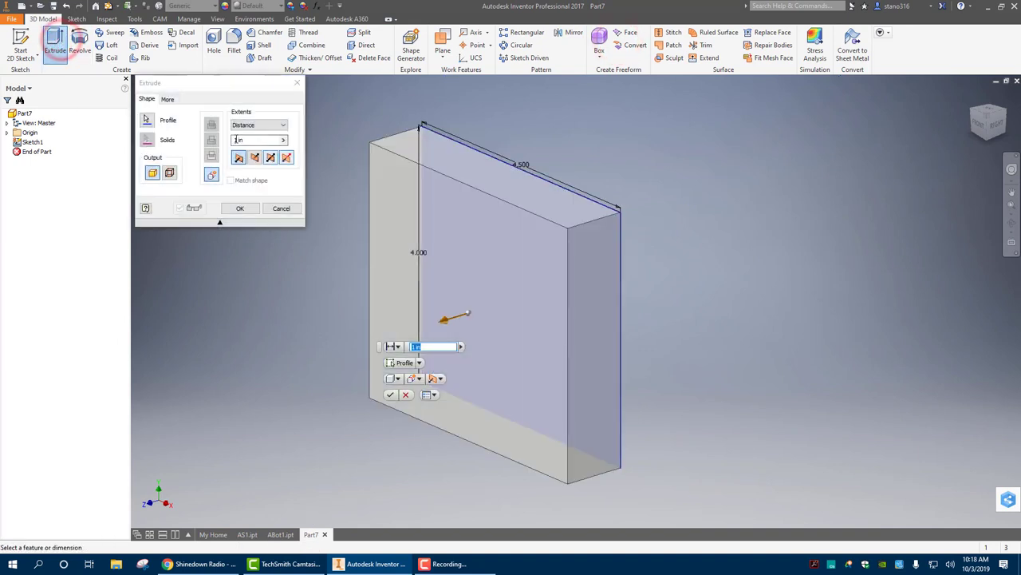
{"action": "double_click", "coordinate": [264, 141]}
{"action": "key", "text": "BackSpace"}
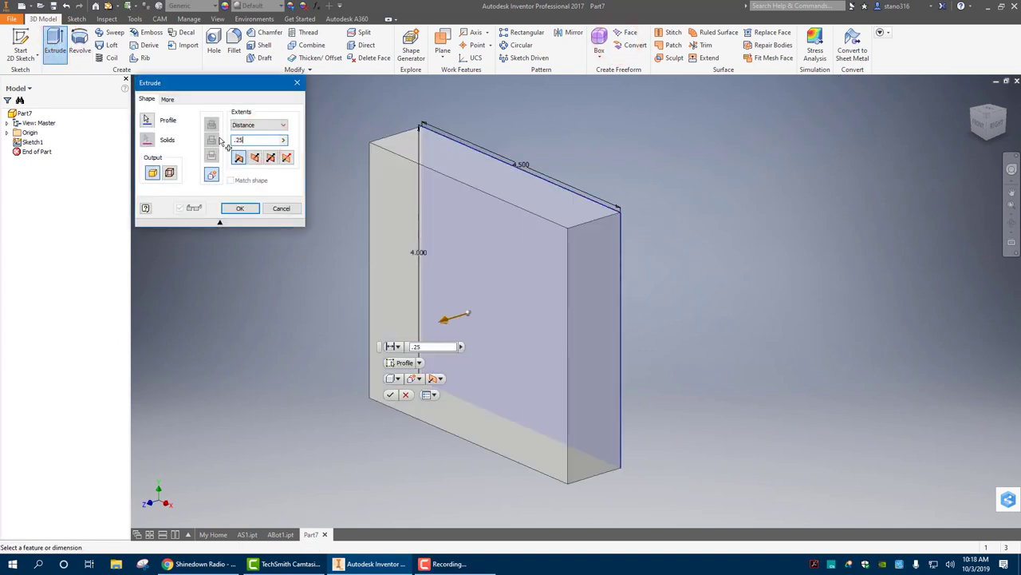
{"action": "key", "text": "Return"}
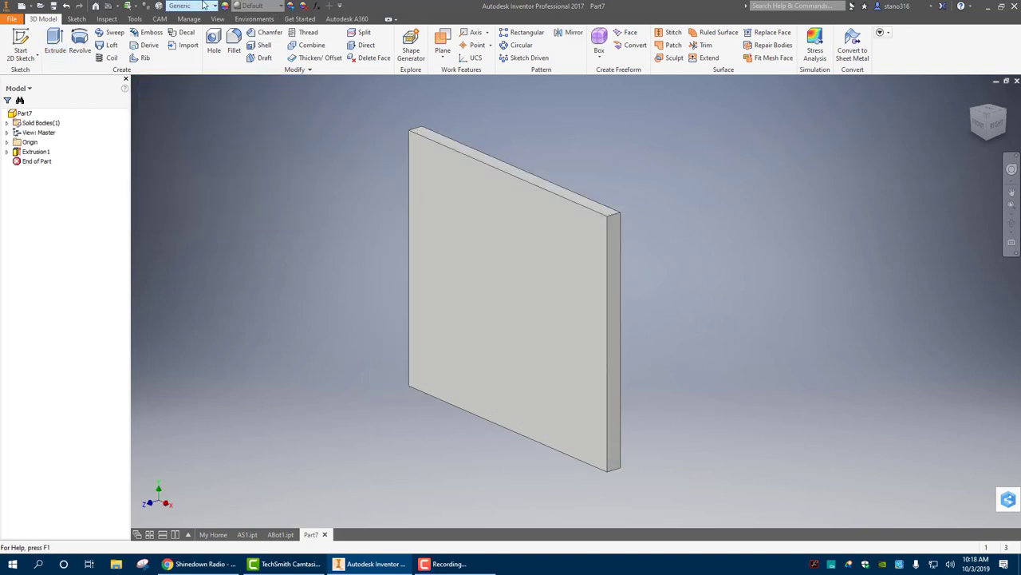
Assign the Wood (Birch) material to the back panel.
{"action": "left_click", "coordinate": [204, 6]}
{"action": "scroll", "coordinate": [155, 240], "scroll_direction": "down", "scroll_amount": 15}
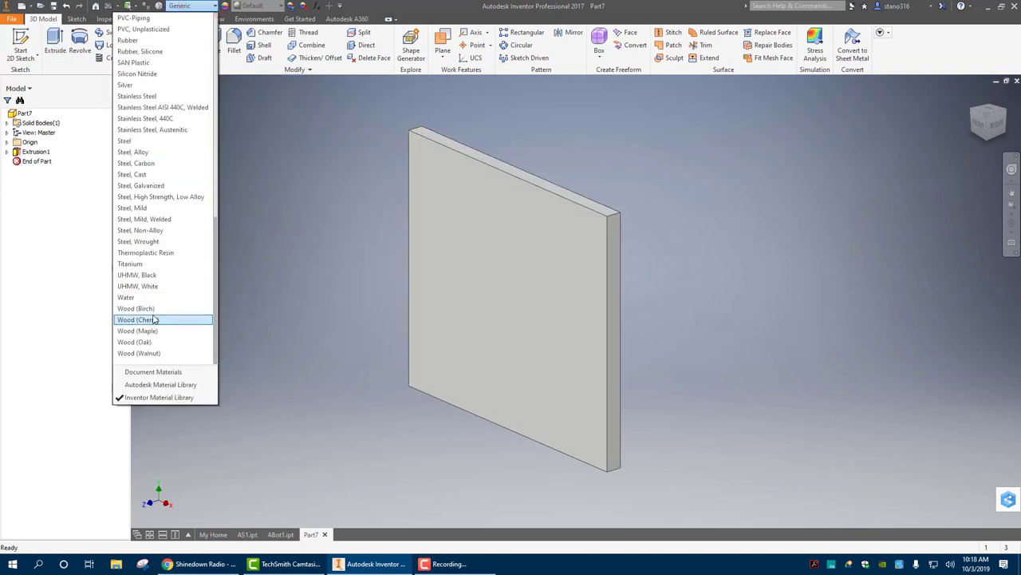
{"action": "left_click", "coordinate": [152, 309]}
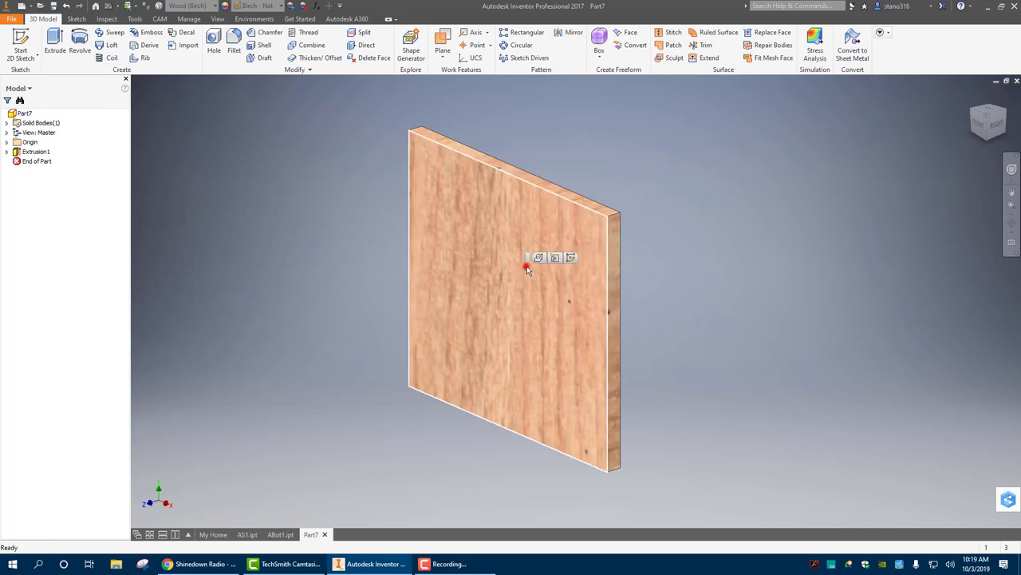
Sketch on the panel's front face and add the text "Back" near its center with a 0.240 in text height.
{"action": "left_click", "coordinate": [571, 258]}
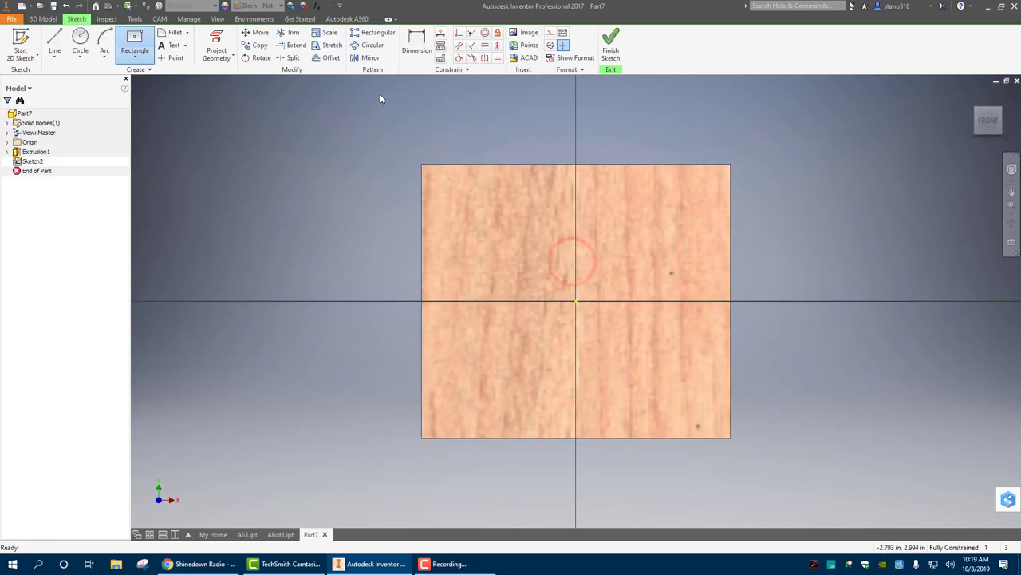
{"action": "left_click", "coordinate": [171, 45]}
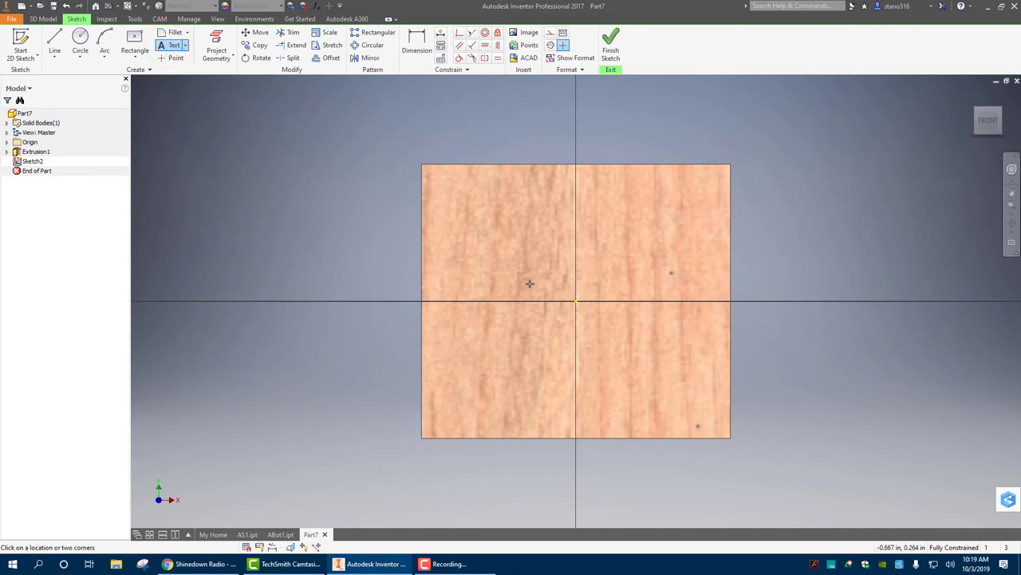
{"action": "left_click", "coordinate": [543, 283]}
{"action": "left_click", "coordinate": [618, 312]}
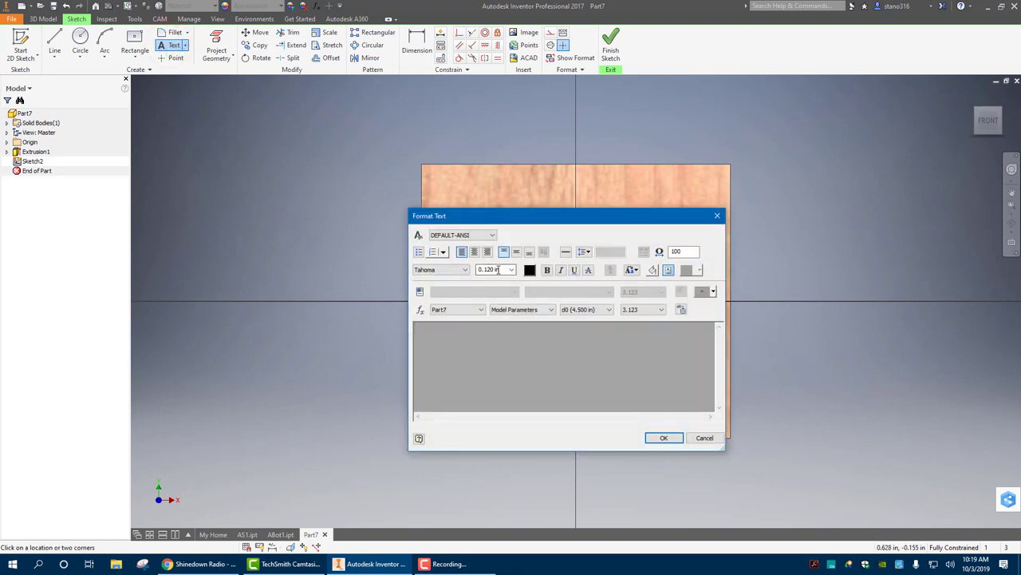
{"action": "left_click", "coordinate": [511, 269]}
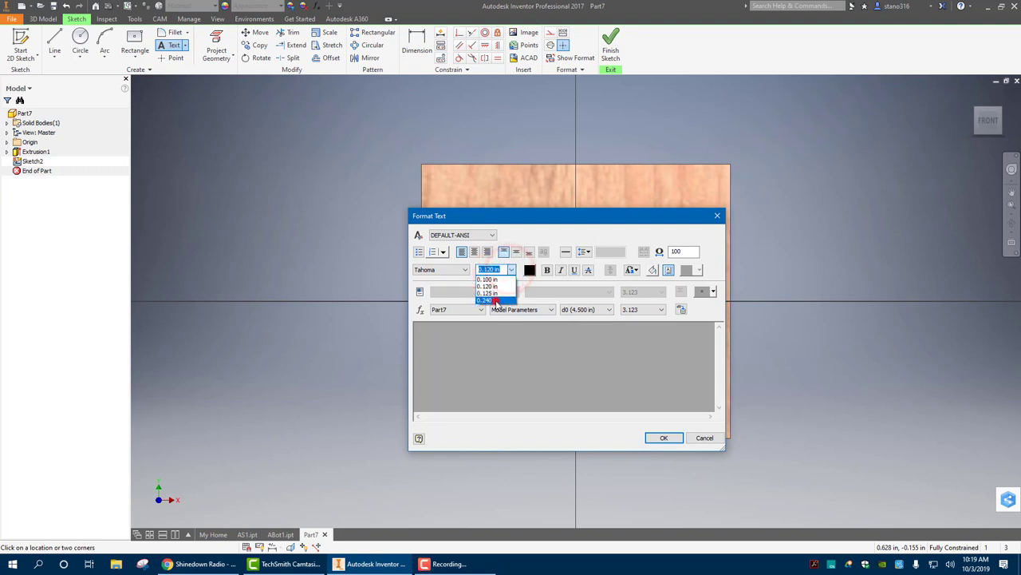
{"action": "left_click", "coordinate": [495, 302]}
{"action": "type", "text": "Back"}
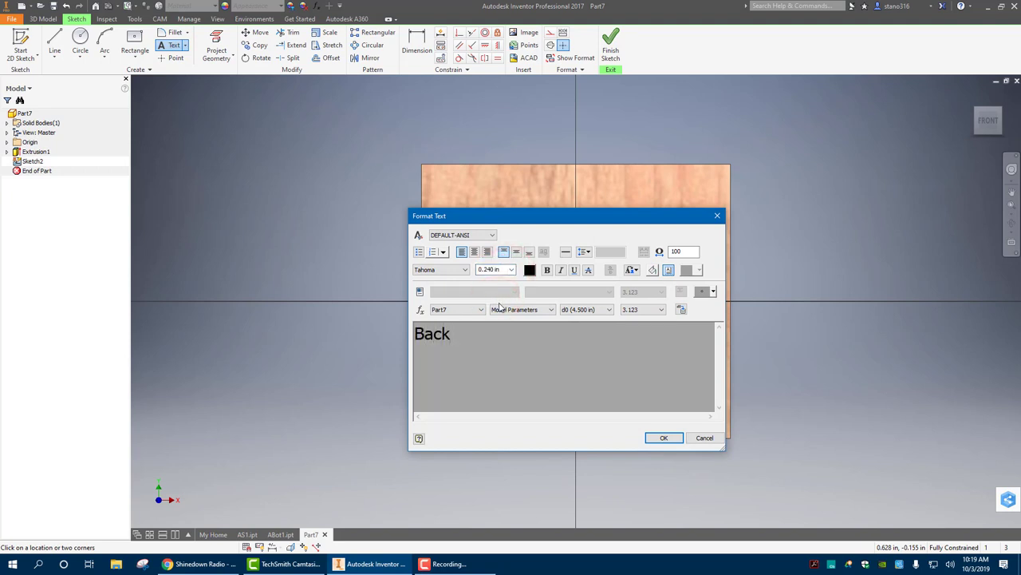
{"action": "left_click", "coordinate": [661, 438]}
Move the "Back" text so it is roughly centered on the sketch origin and finish the sketch.
{"action": "scroll", "coordinate": [573, 294], "scroll_direction": "up", "scroll_amount": 3}
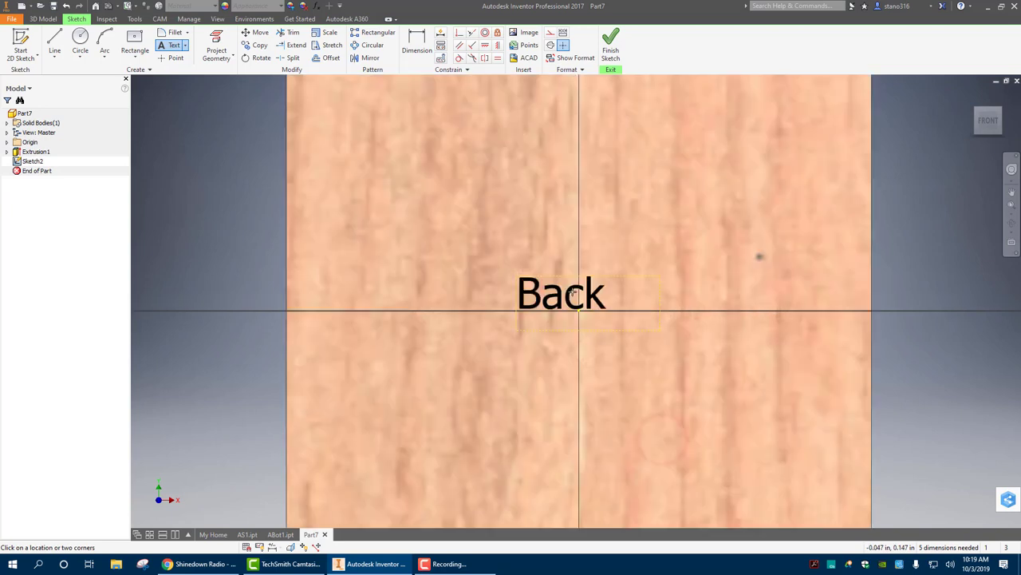
{"action": "right_click", "coordinate": [497, 205]}
{"action": "left_click", "coordinate": [531, 206]}
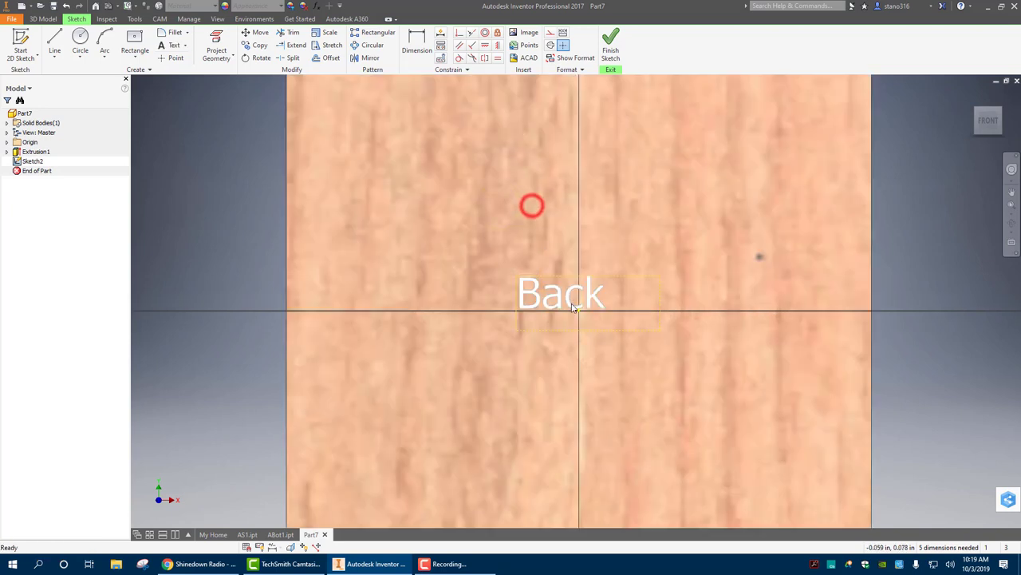
{"action": "left_click_drag", "start_coordinate": [563, 303], "coordinate": [588, 318]}
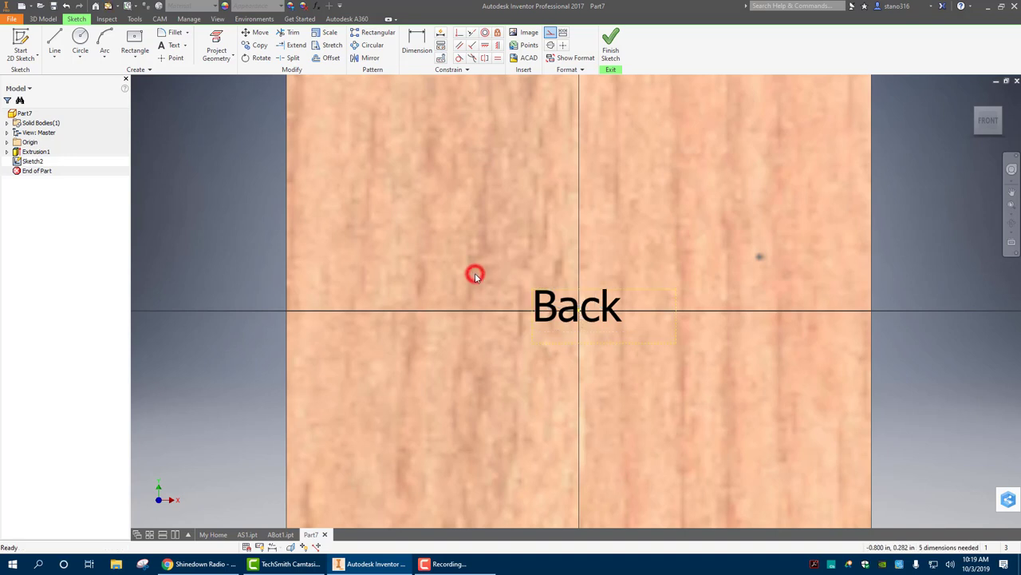
{"action": "left_click", "coordinate": [612, 44]}
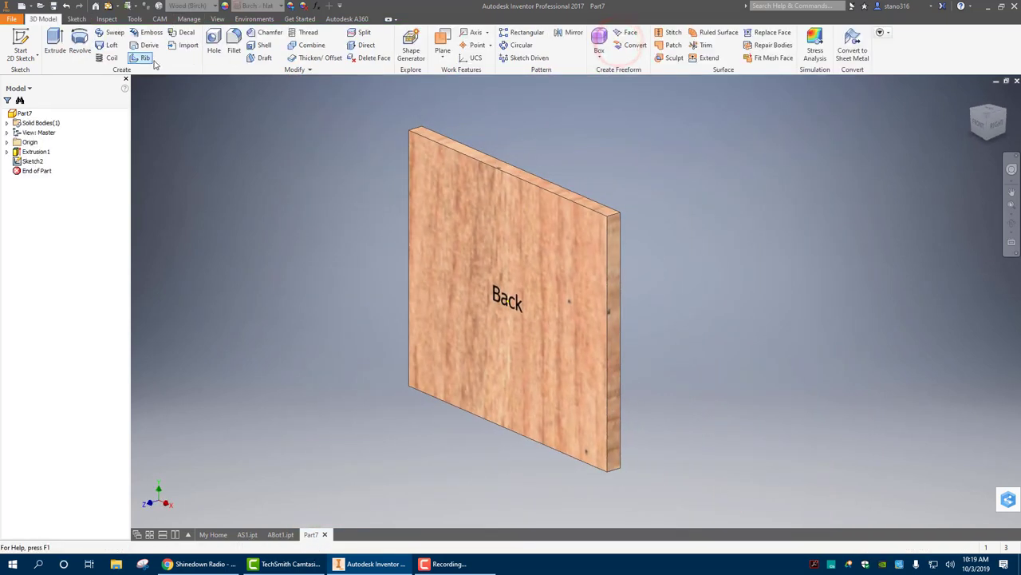
Engrave the "Back" text into the panel's front face with the Emboss command at a depth of .01 in.
{"action": "left_click", "coordinate": [151, 32]}
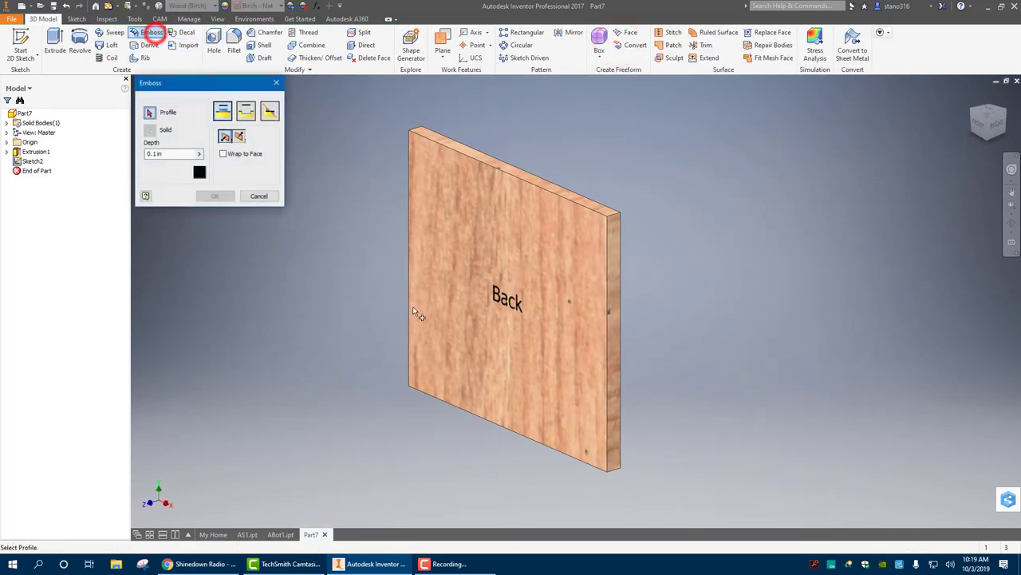
{"action": "left_click", "coordinate": [246, 111]}
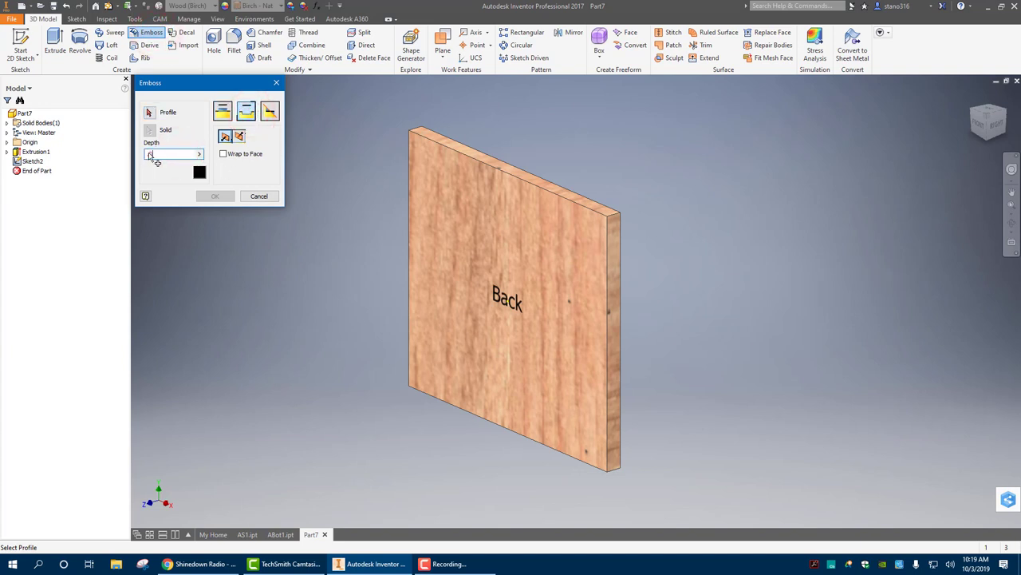
{"action": "left_click", "coordinate": [238, 136]}
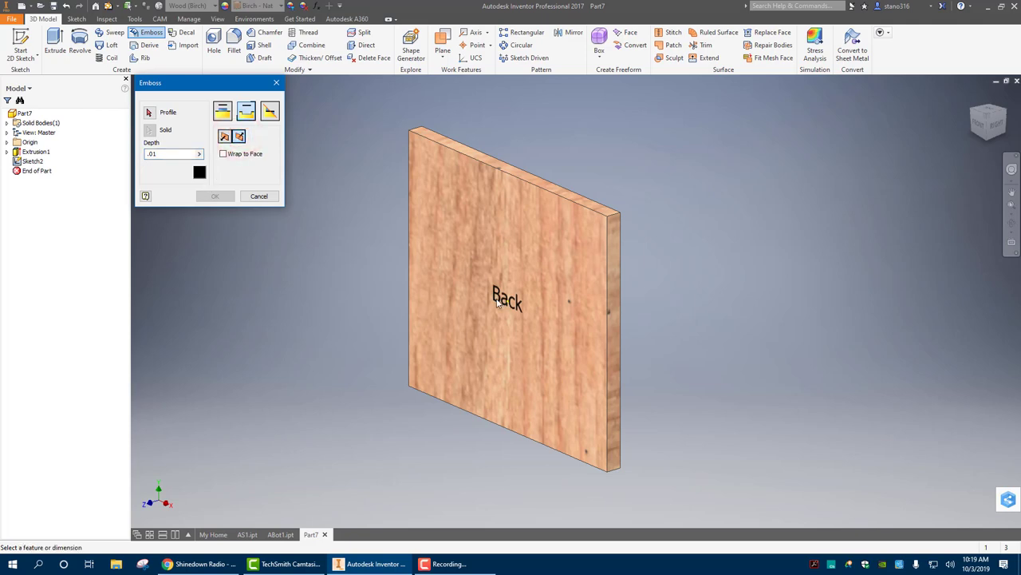
{"action": "scroll", "coordinate": [497, 302], "scroll_direction": "down", "scroll_amount": 5}
{"action": "left_click", "coordinate": [148, 114]}
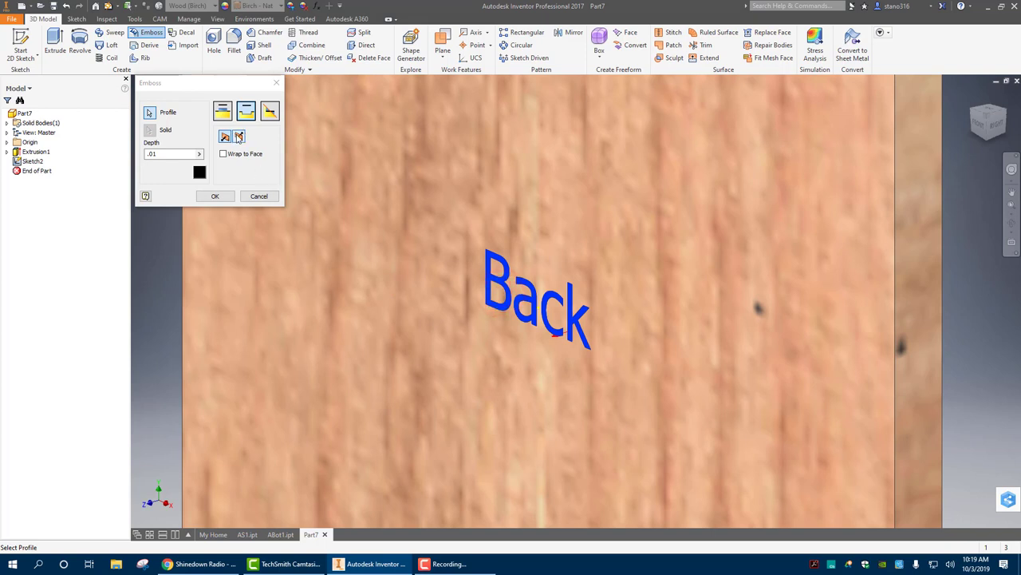
{"action": "left_click", "coordinate": [239, 137]}
{"action": "left_click", "coordinate": [213, 197]}
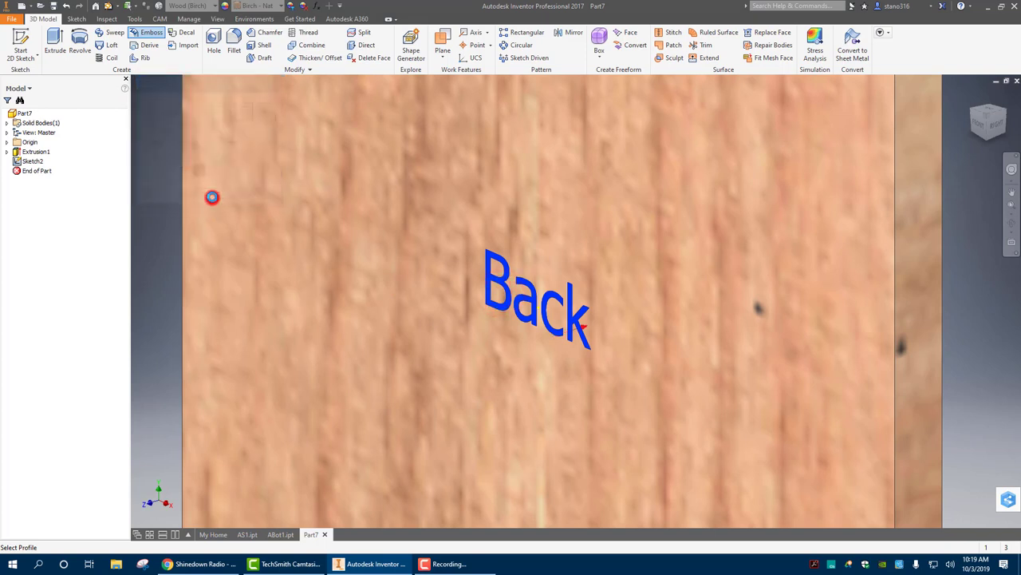
Save the back panel part as ABack1 in the automata folder.
{"action": "scroll", "coordinate": [468, 342], "scroll_direction": "up", "scroll_amount": 5}
{"action": "scroll", "coordinate": [407, 345], "scroll_direction": "up", "scroll_amount": 3}
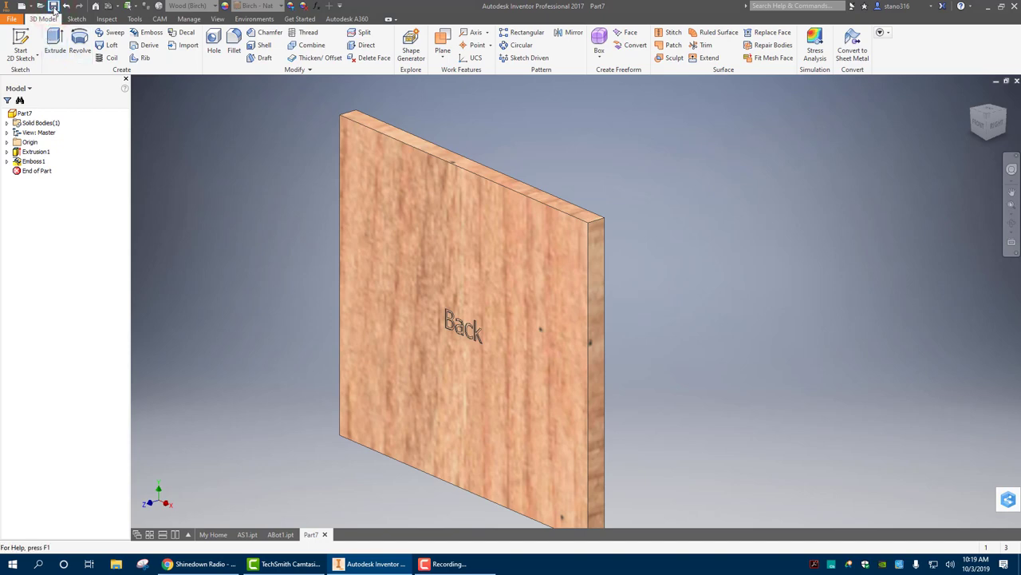
{"action": "left_click", "coordinate": [53, 7]}
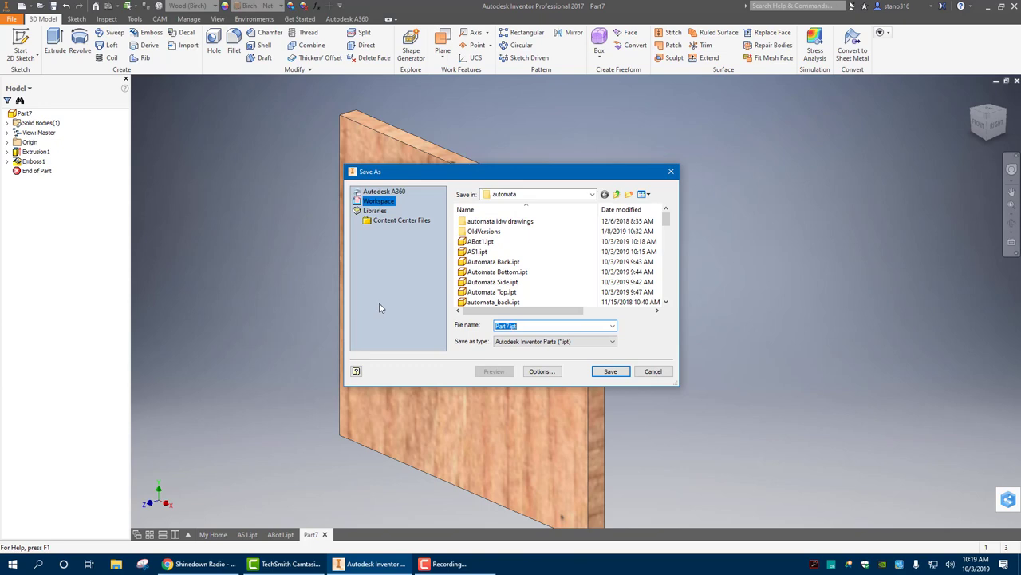
{"action": "type", "text": "ABack1"}
{"action": "key", "text": "Return"}
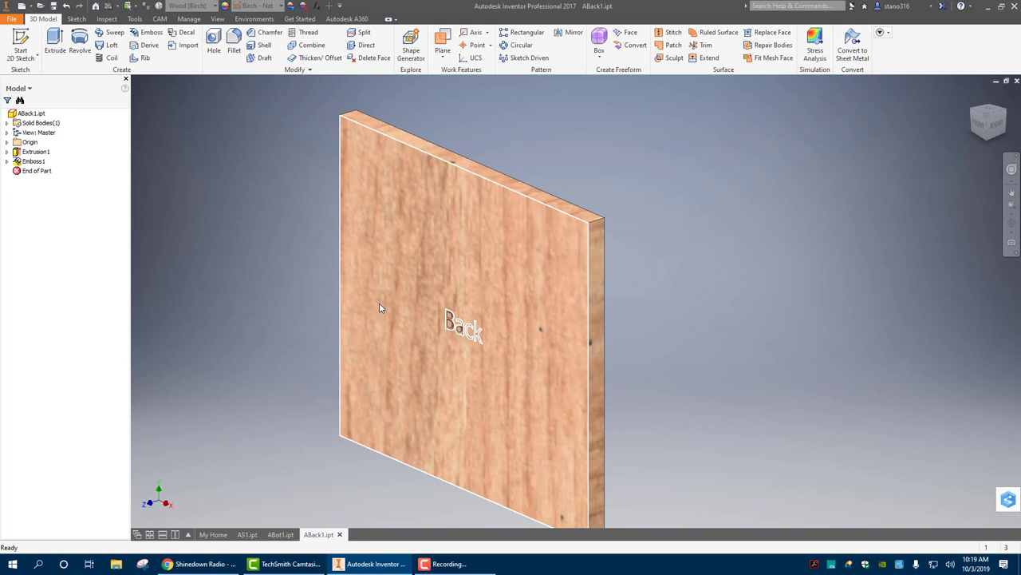
Create a new part from the Standard.ipt template and start a 2D sketch on its front (XY) plane.
{"action": "scroll", "coordinate": [280, 293], "scroll_direction": "up", "scroll_amount": 3}
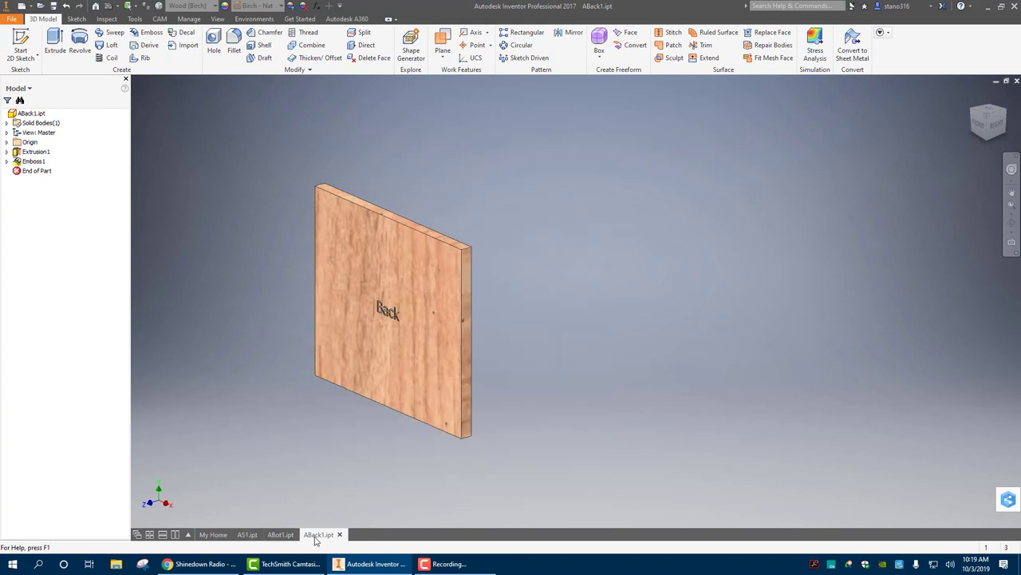
{"action": "left_click", "coordinate": [26, 7]}
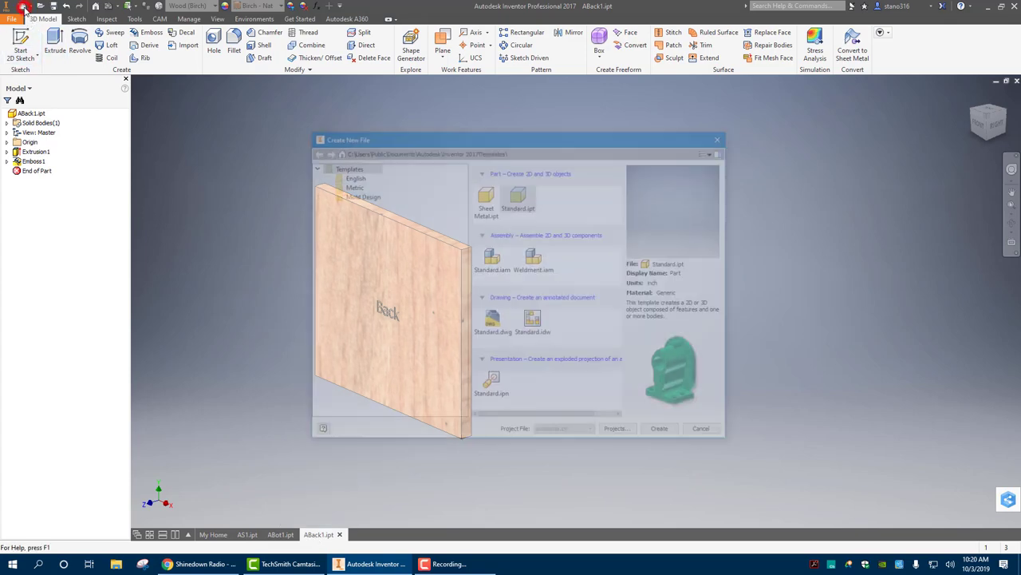
{"action": "left_click", "coordinate": [523, 197]}
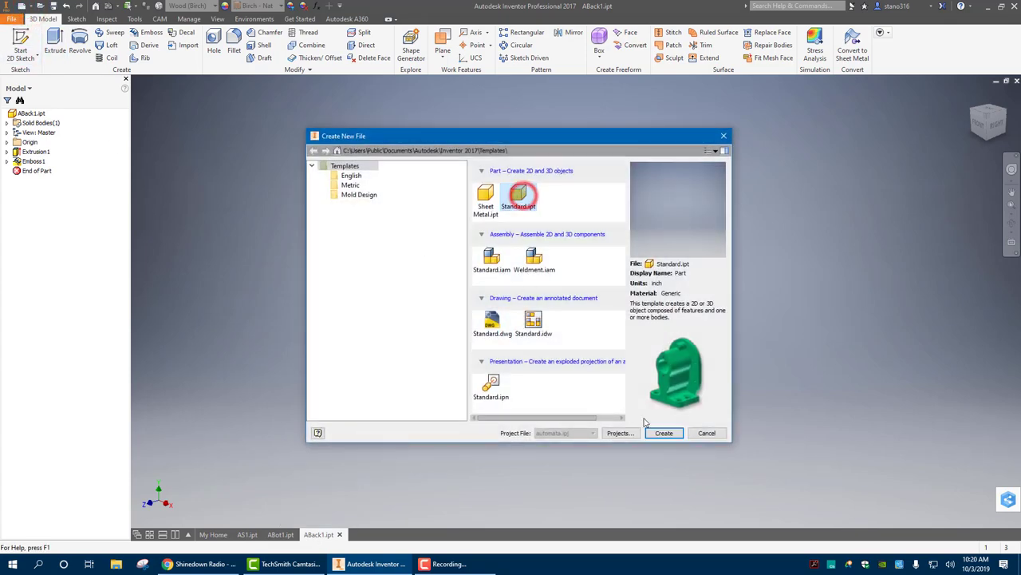
{"action": "left_click", "coordinate": [663, 432]}
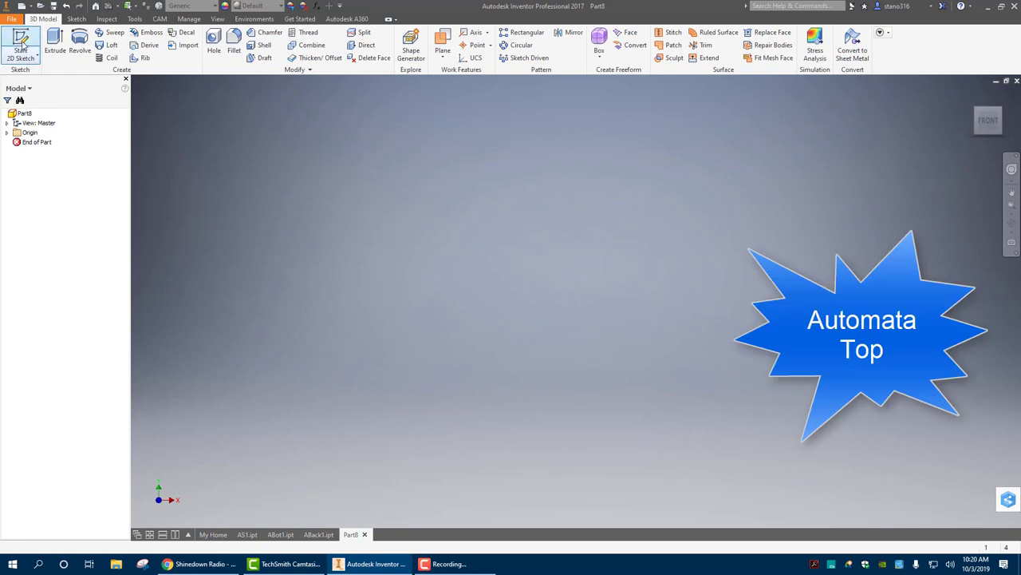
{"action": "left_click", "coordinate": [20, 44]}
{"action": "left_click", "coordinate": [523, 168]}
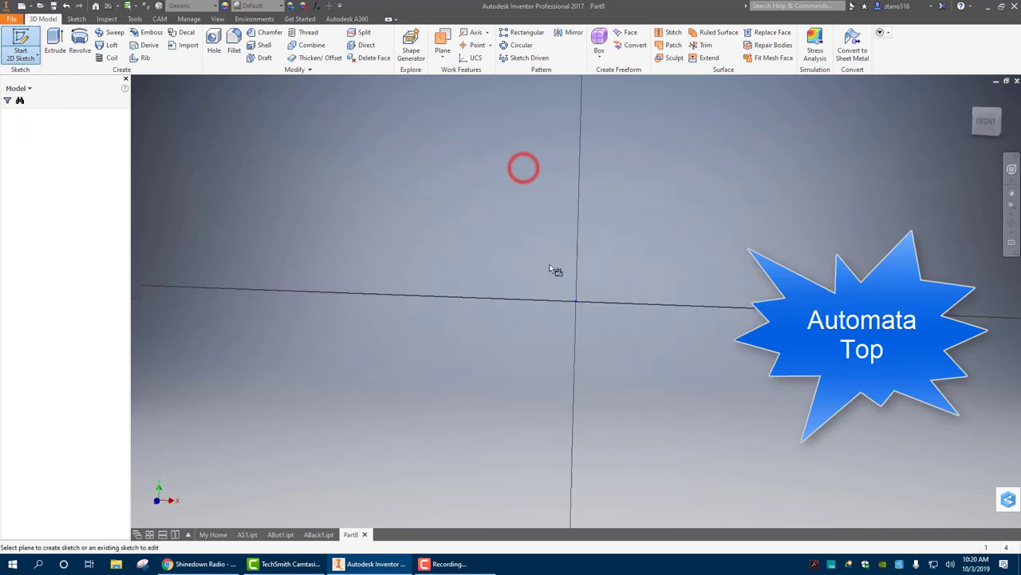
Sketch a center rectangle on the origin, 5 in wide and 4 in high.
{"action": "left_click", "coordinate": [135, 36]}
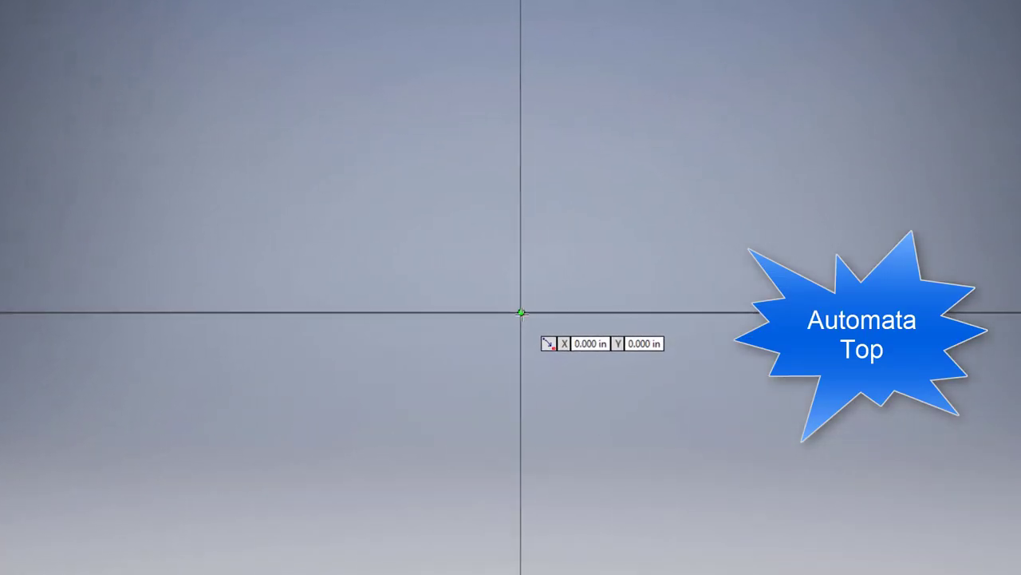
{"action": "left_click", "coordinate": [575, 302]}
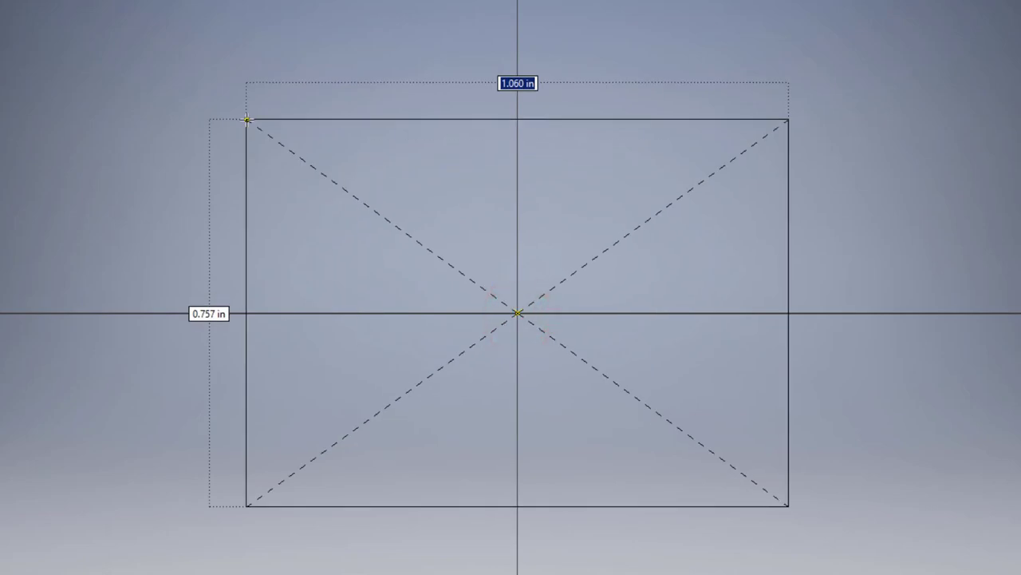
{"action": "type", "text": "5"}
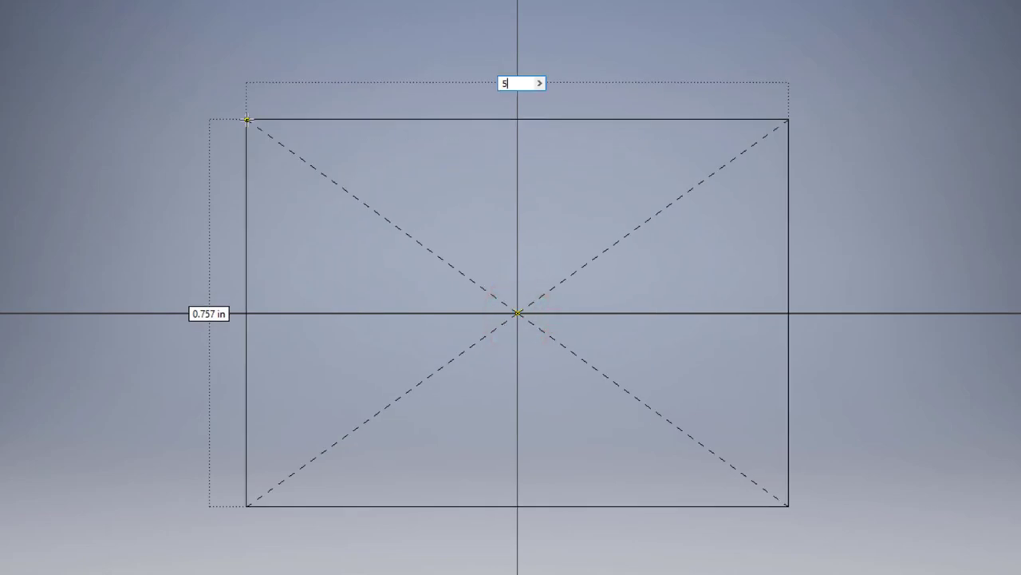
{"action": "key", "text": "Tab"}
{"action": "type", "text": "4"}
{"action": "key", "text": "Return"}
Finish the sketch and extrude the 5 by 4 in top panel profile .25 in.
{"action": "scroll", "coordinate": [255, 121], "scroll_direction": "down", "scroll_amount": 3}
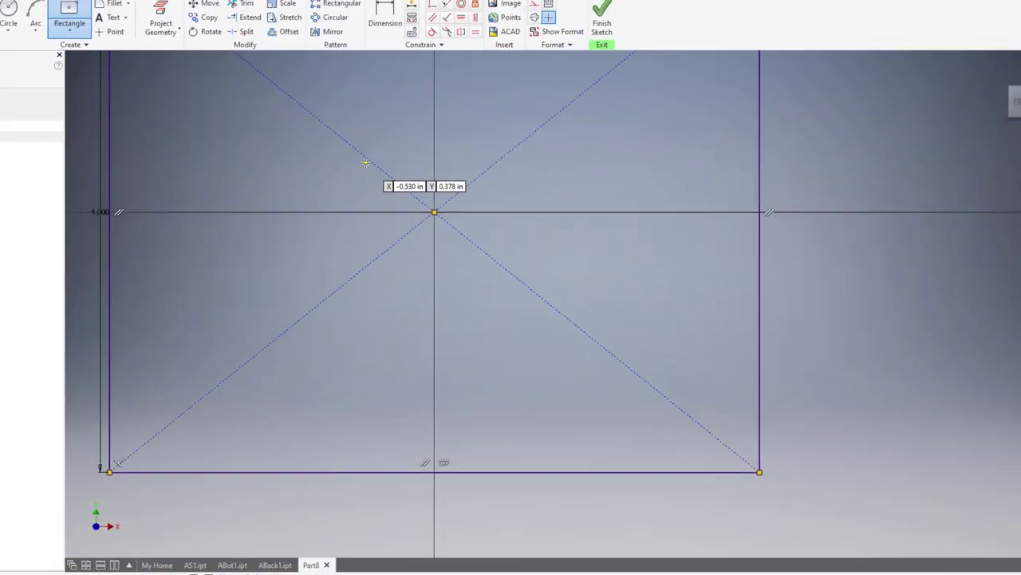
{"action": "left_click", "coordinate": [604, 9]}
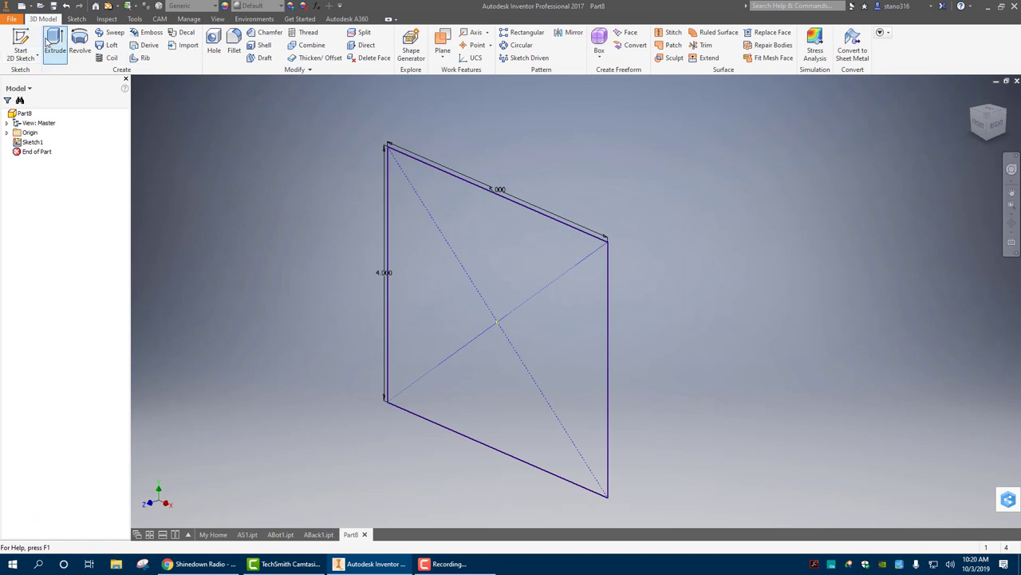
{"action": "left_click", "coordinate": [51, 42]}
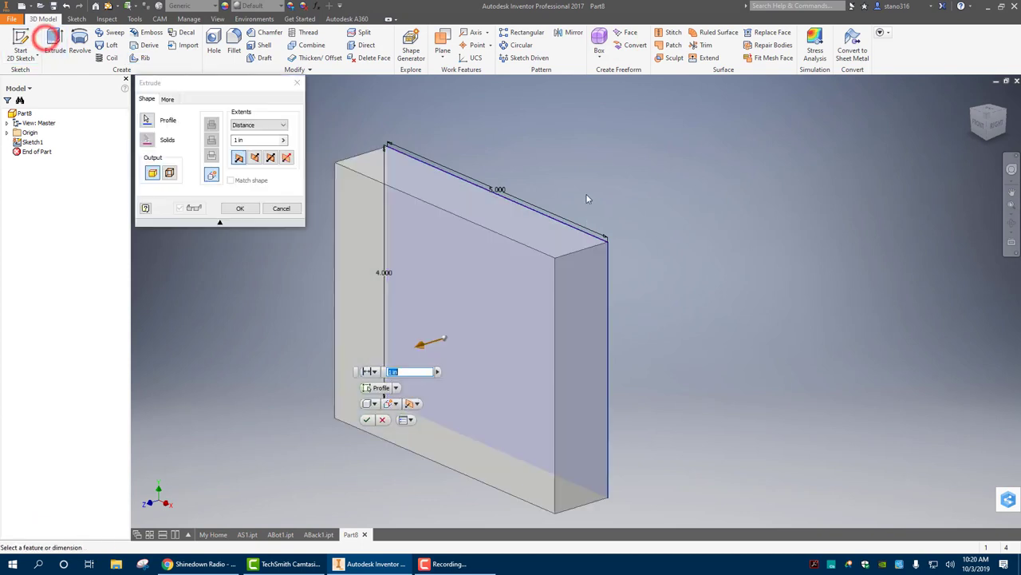
{"action": "double_click", "coordinate": [257, 139]}
{"action": "type", "text": ".25"}
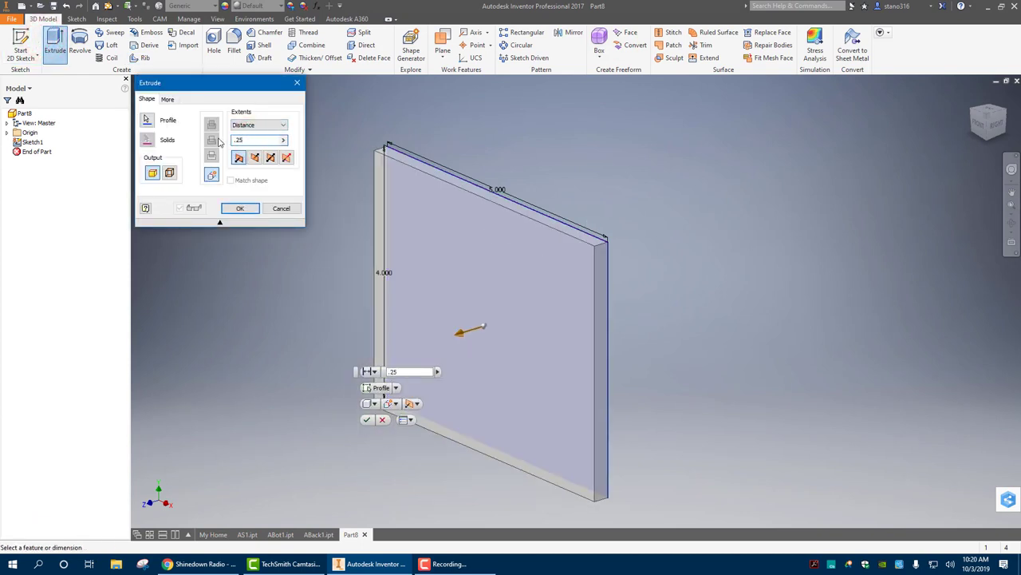
{"action": "key", "text": "Return"}
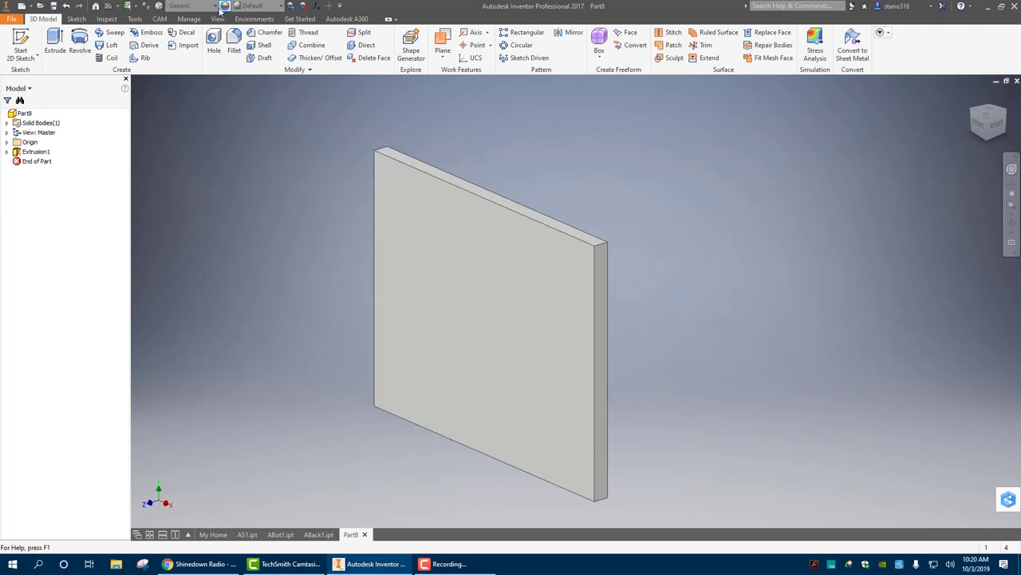
Assign the Wood (Birch) material to the top panel and return to the home view.
{"action": "left_click", "coordinate": [191, 6]}
{"action": "scroll", "coordinate": [132, 209], "scroll_direction": "down", "scroll_amount": 3}
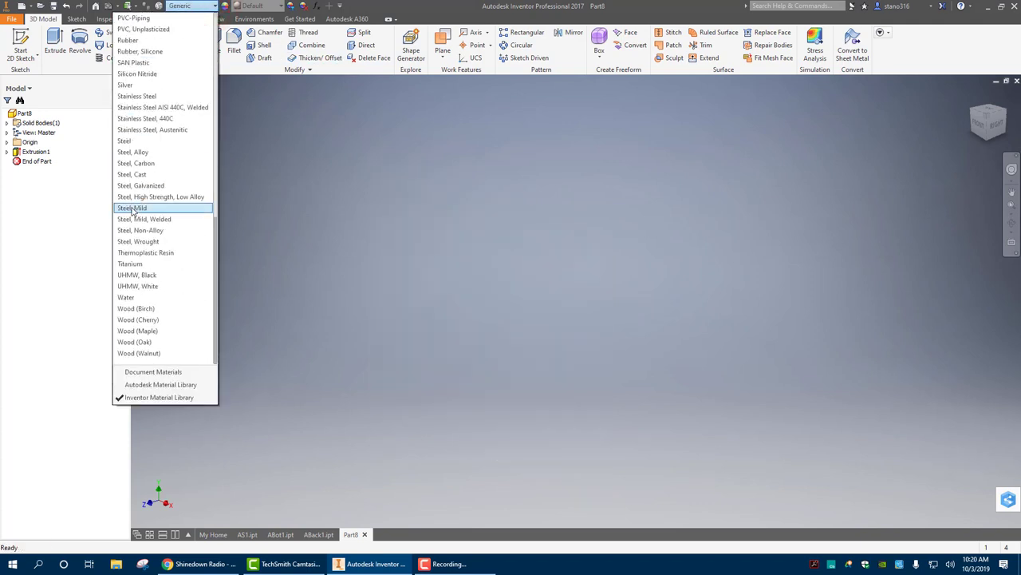
{"action": "left_click", "coordinate": [128, 310]}
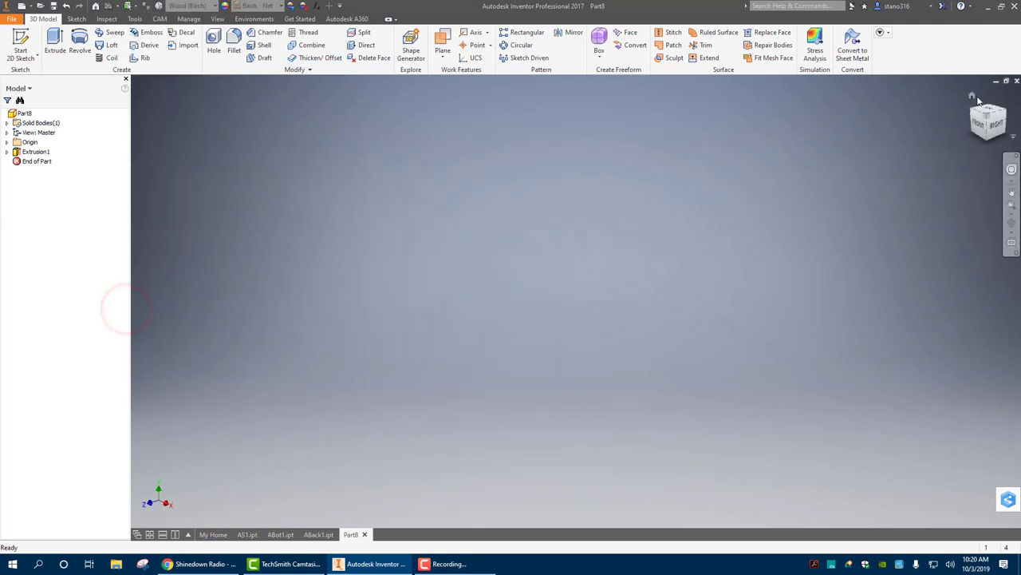
{"action": "left_click", "coordinate": [971, 96]}
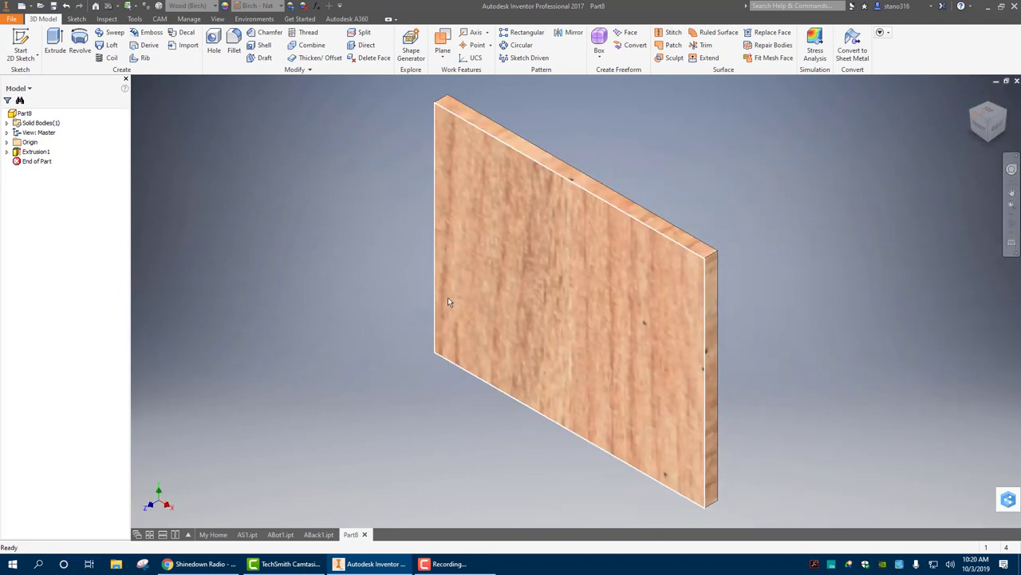